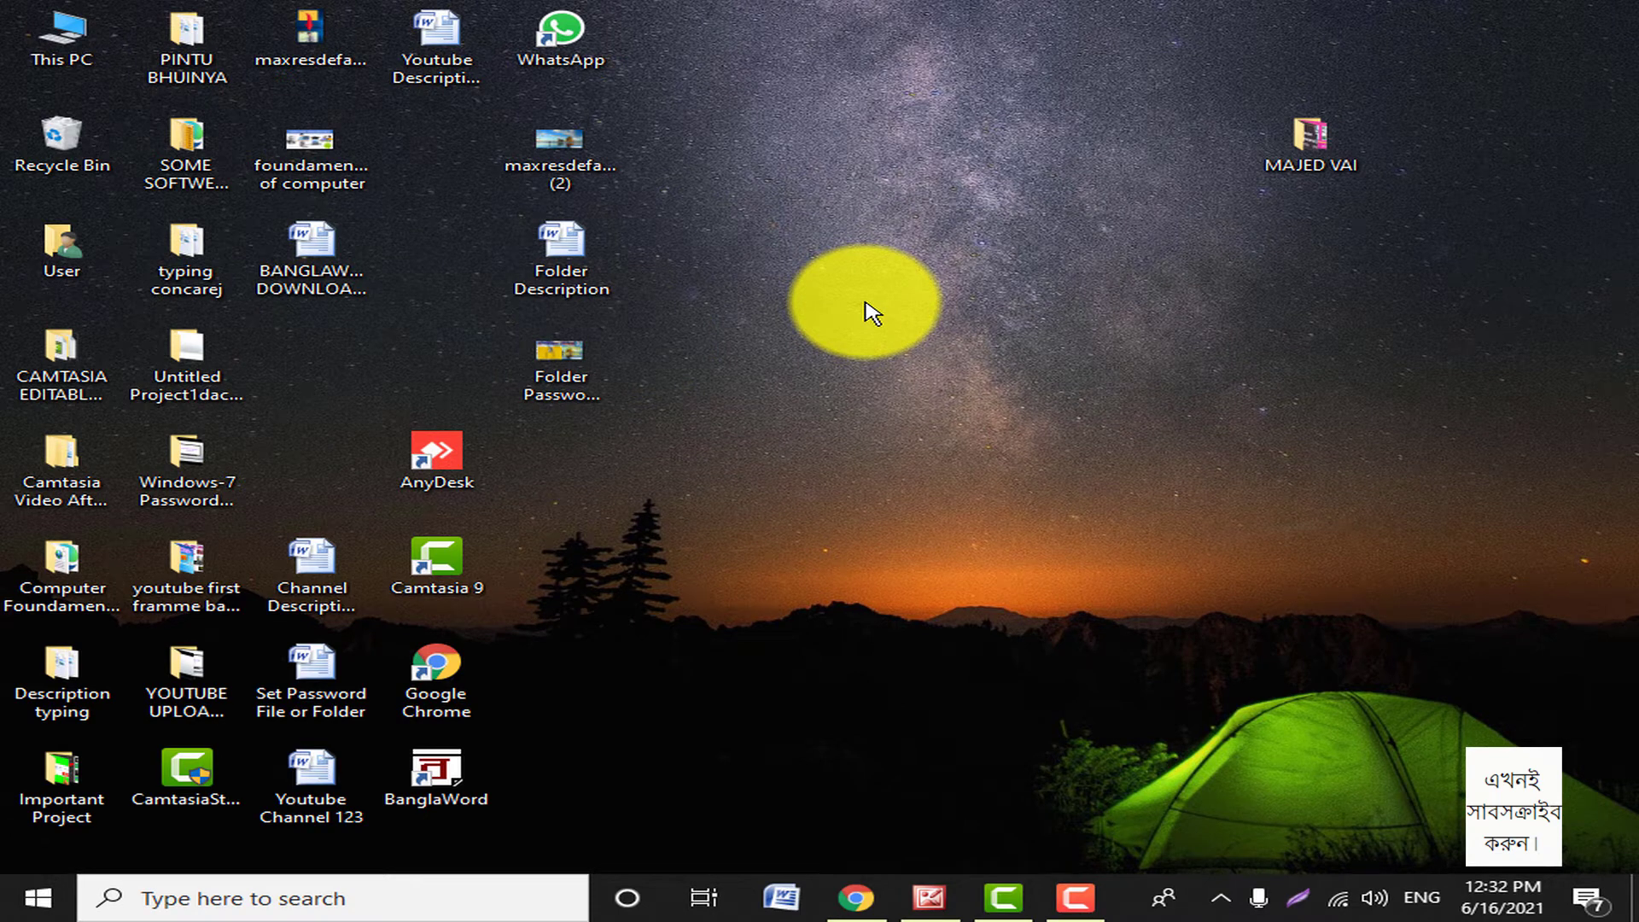
Start adding the MAJED VAI folder to a new RAR archive and open Set password.
right_click(1289, 154)
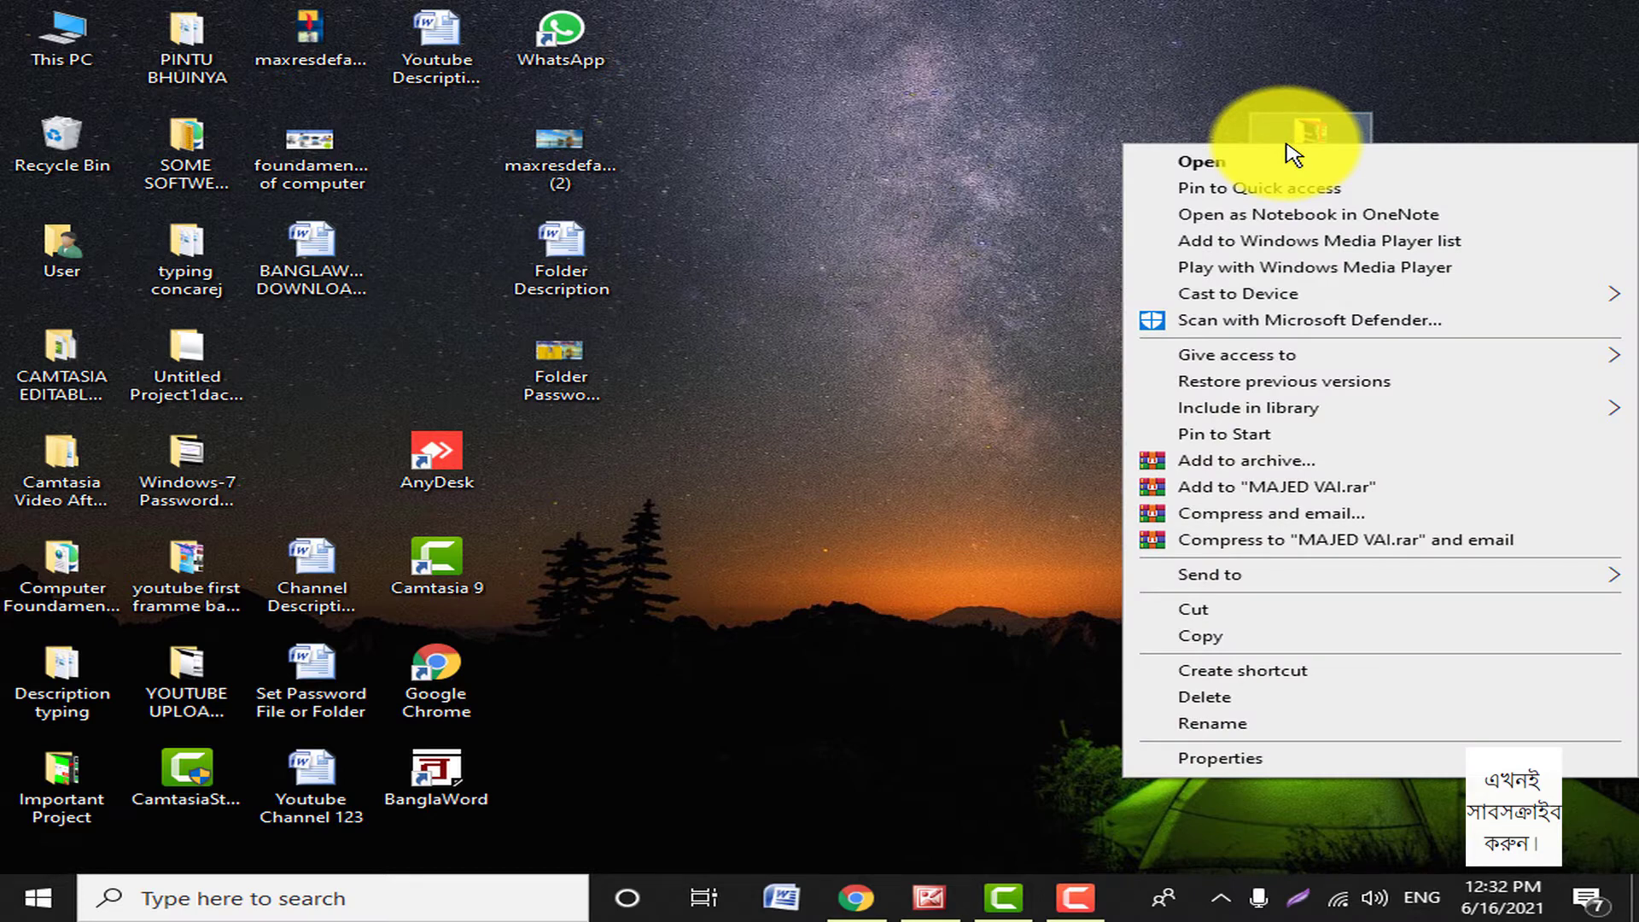
click(1288, 469)
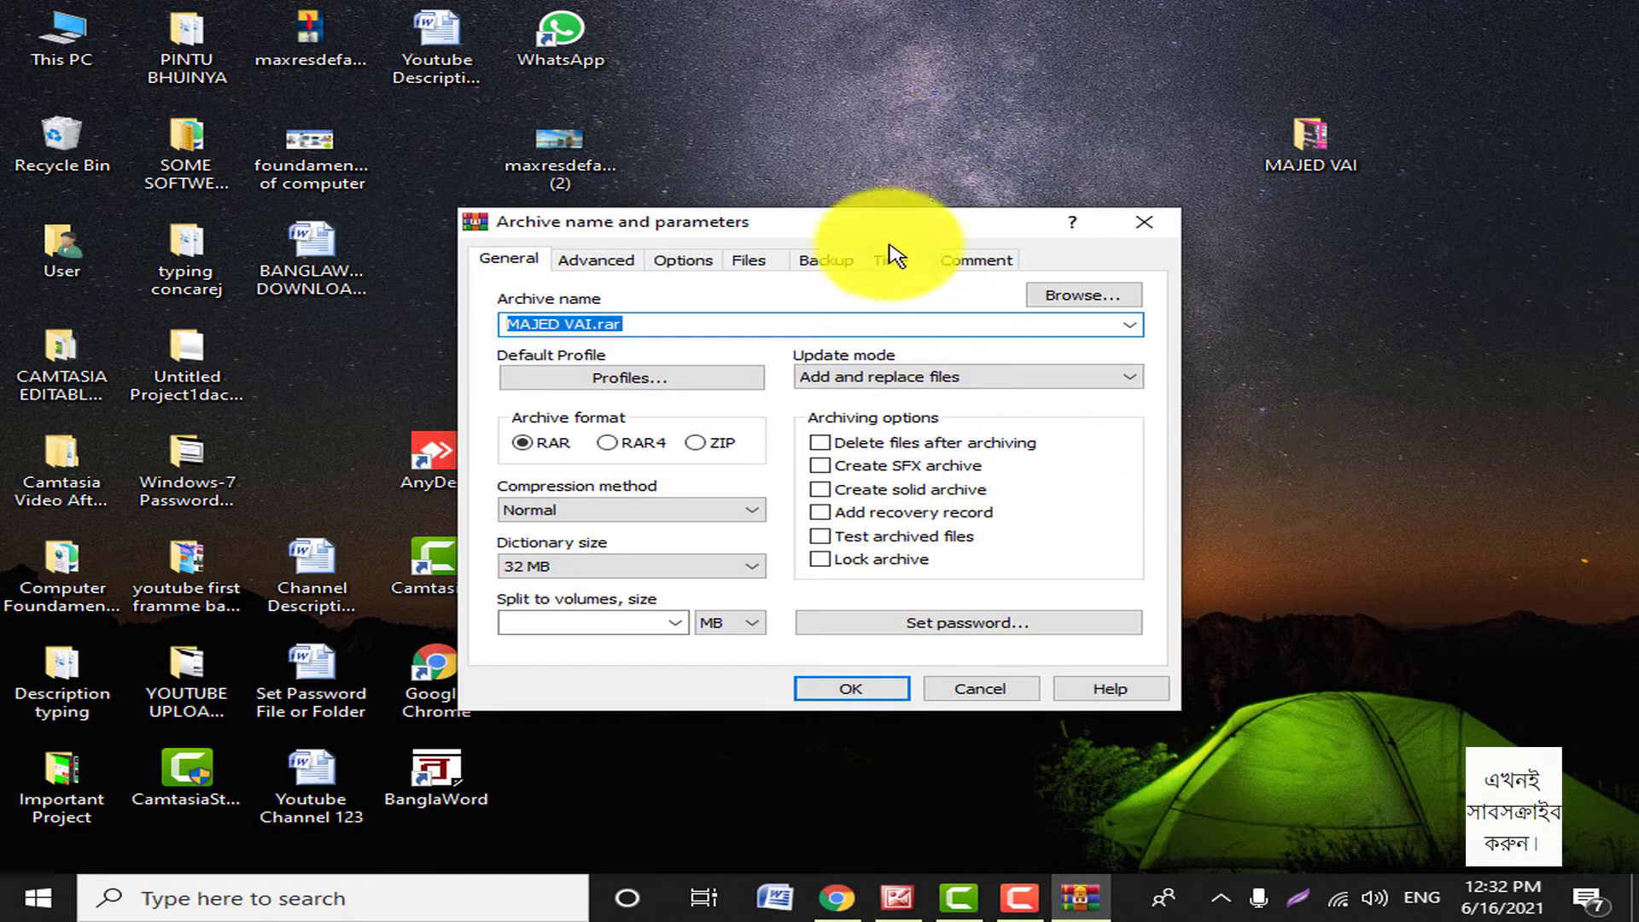
drag(860, 221, 958, 164)
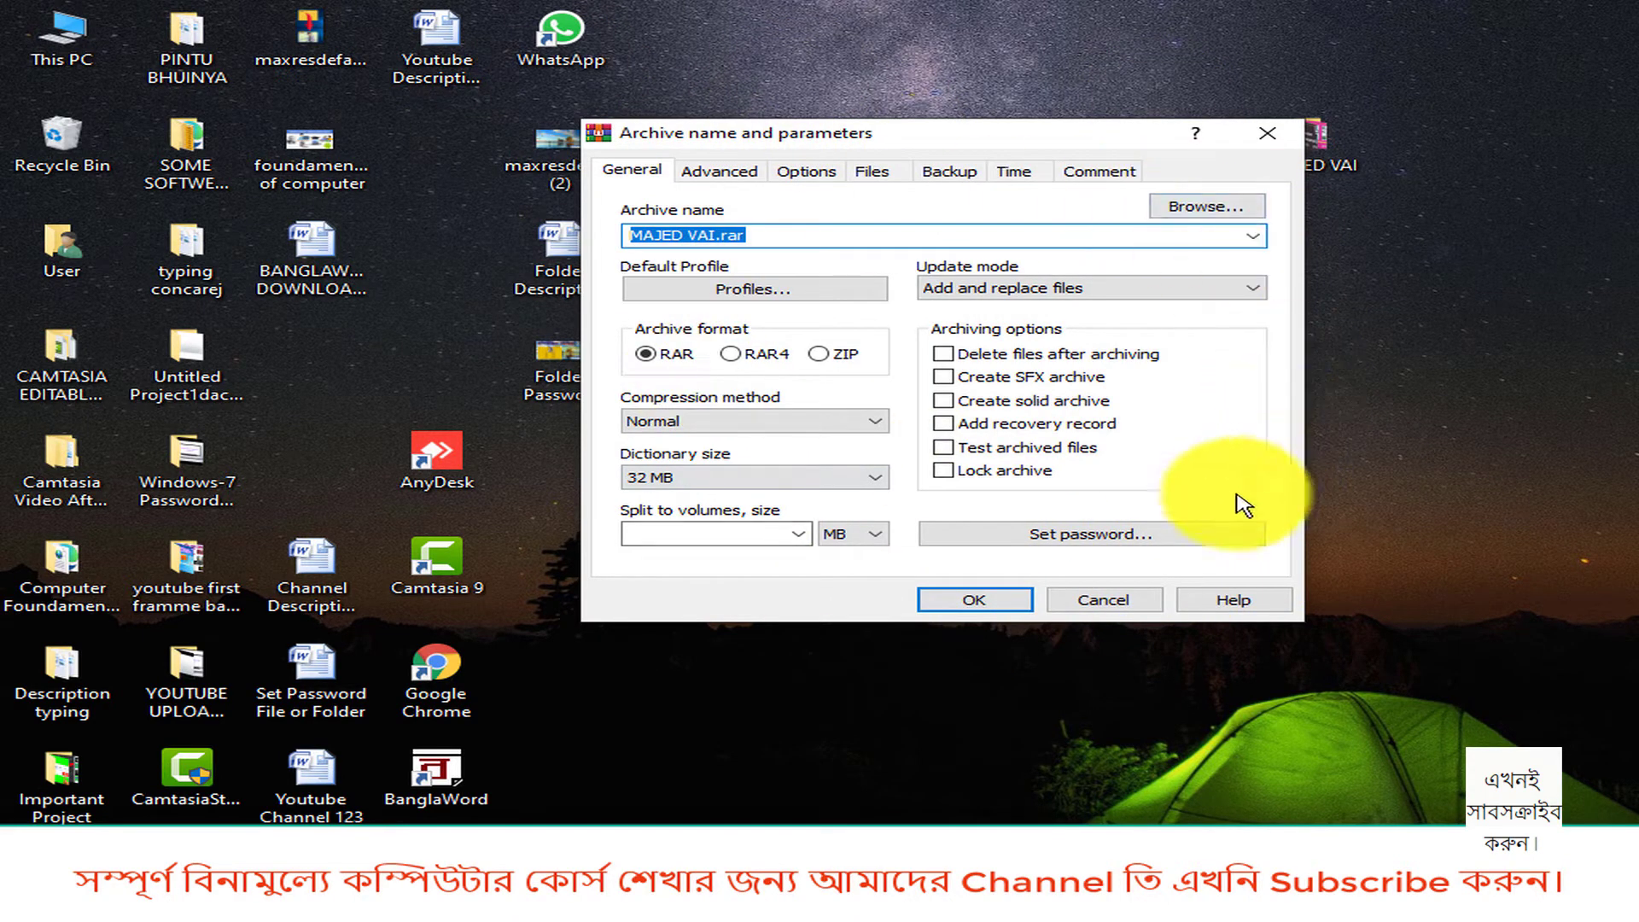
click(1077, 538)
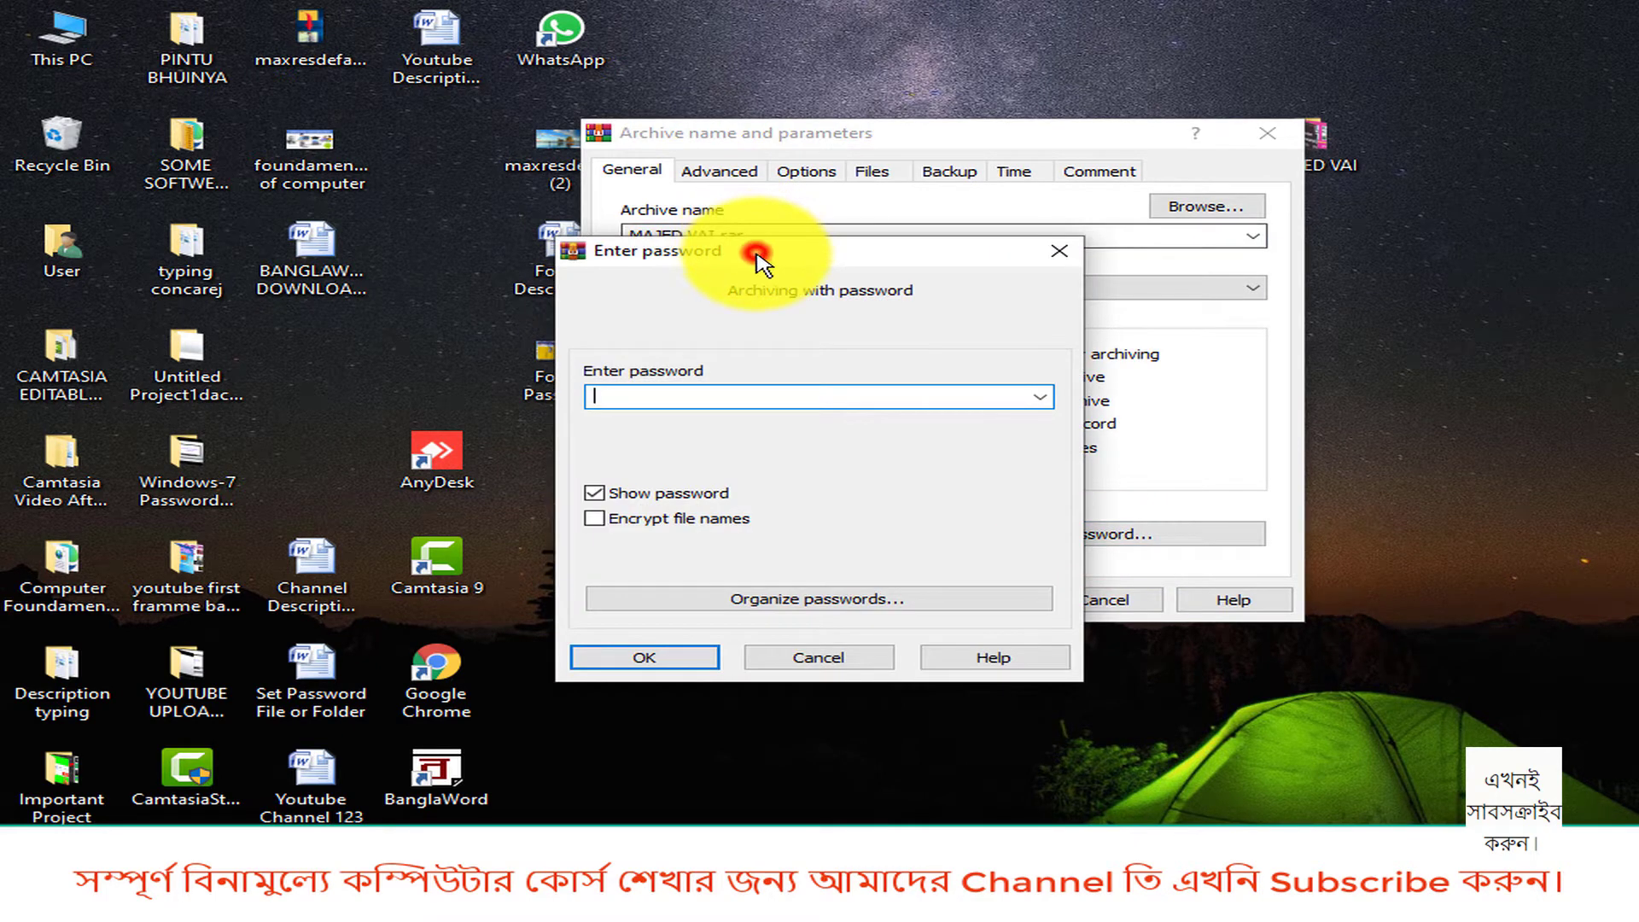
Enter the archive password and confirm both dialogs to create MAJED VAI.rar.
drag(751, 250, 939, 163)
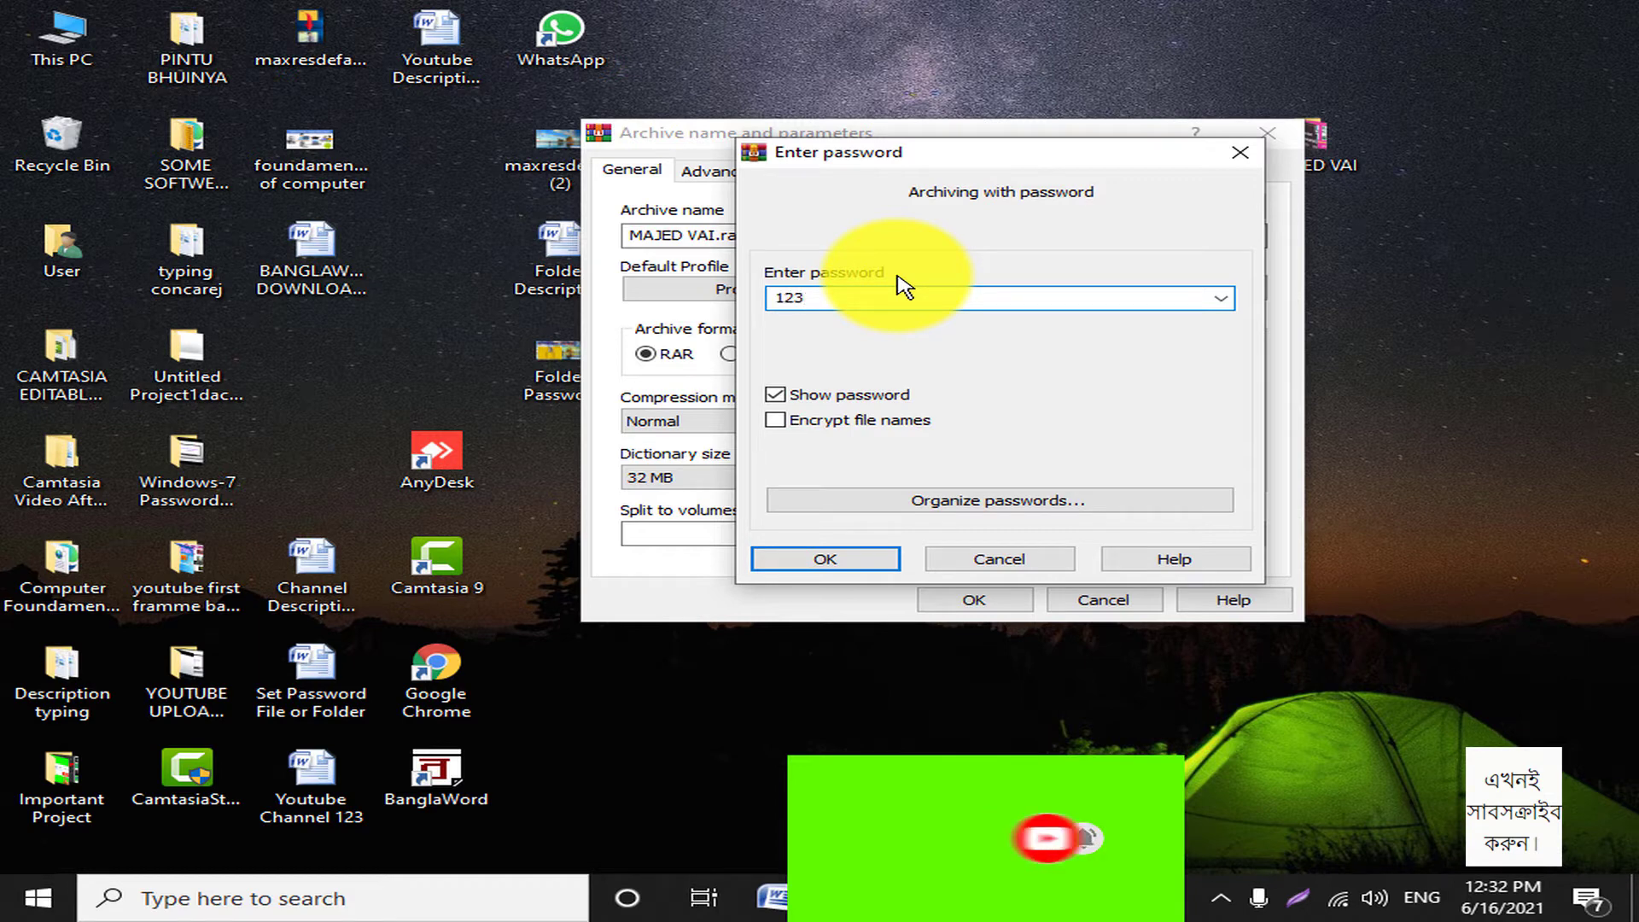
click(851, 559)
click(977, 601)
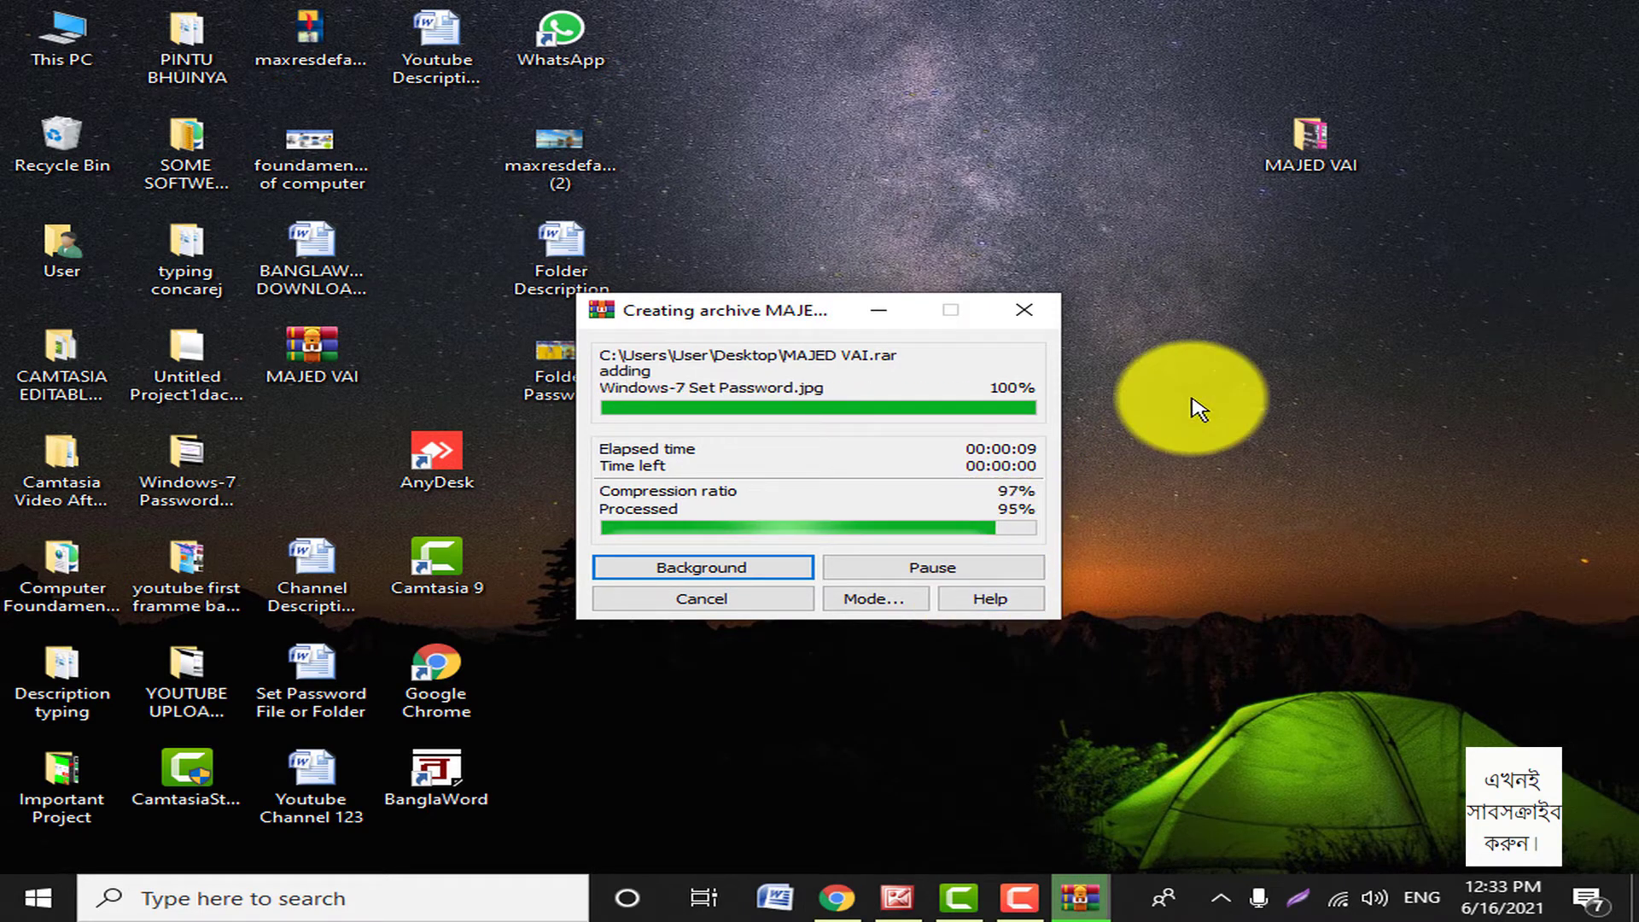
Move the MAJED VAI archive icon to the top of the desktop and refresh.
drag(1295, 128, 1351, 175)
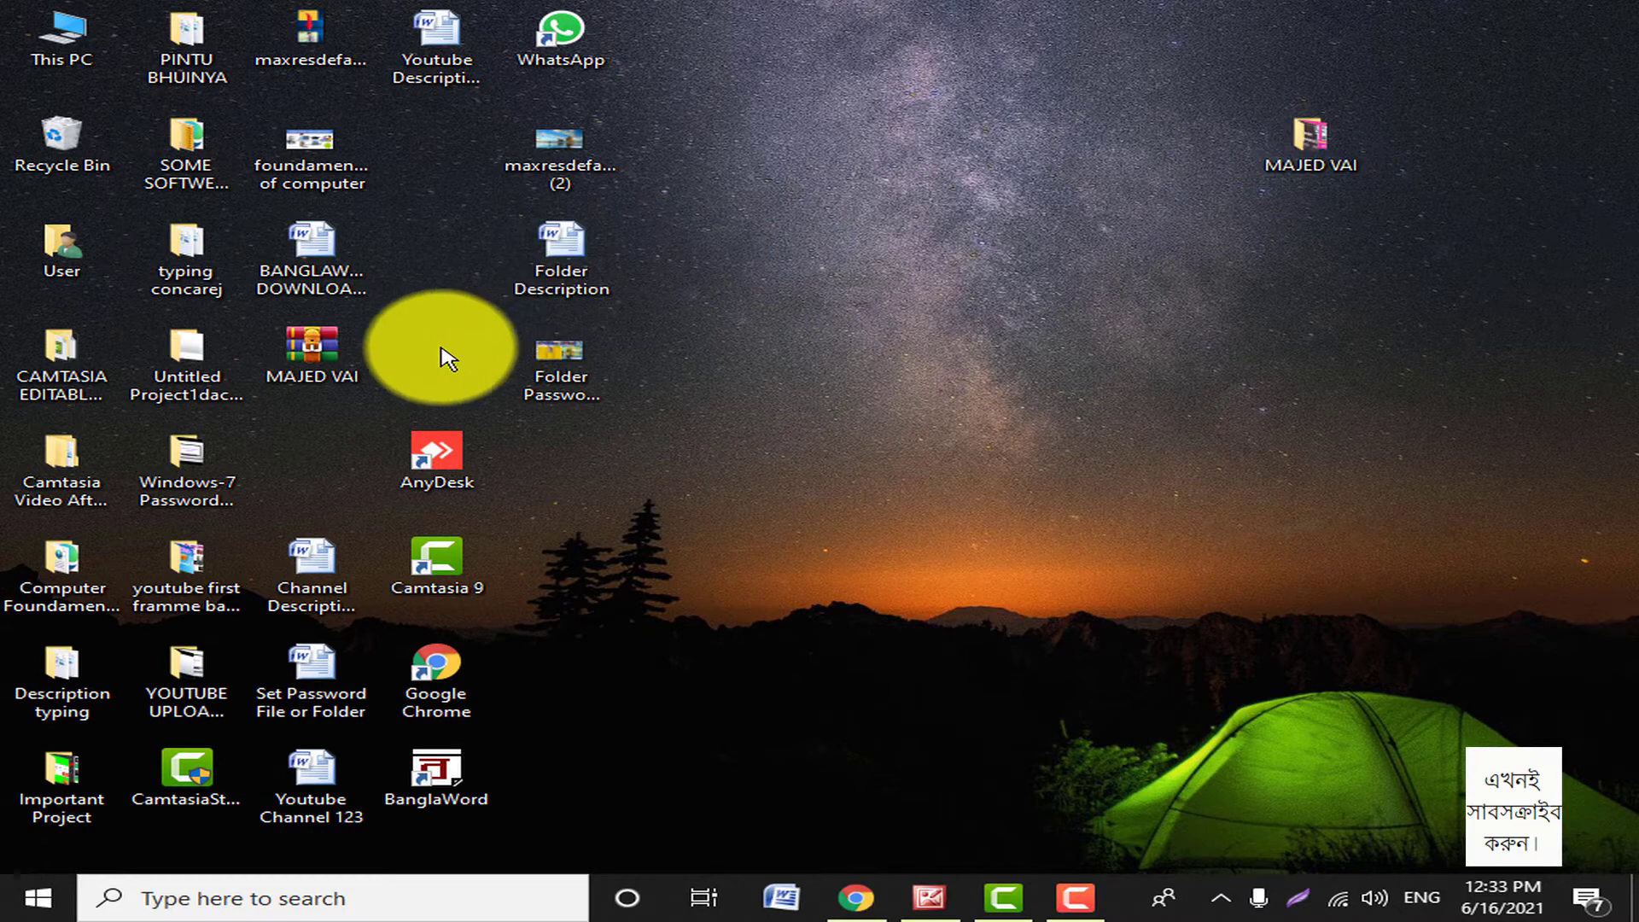
click(821, 390)
drag(328, 346, 809, 101)
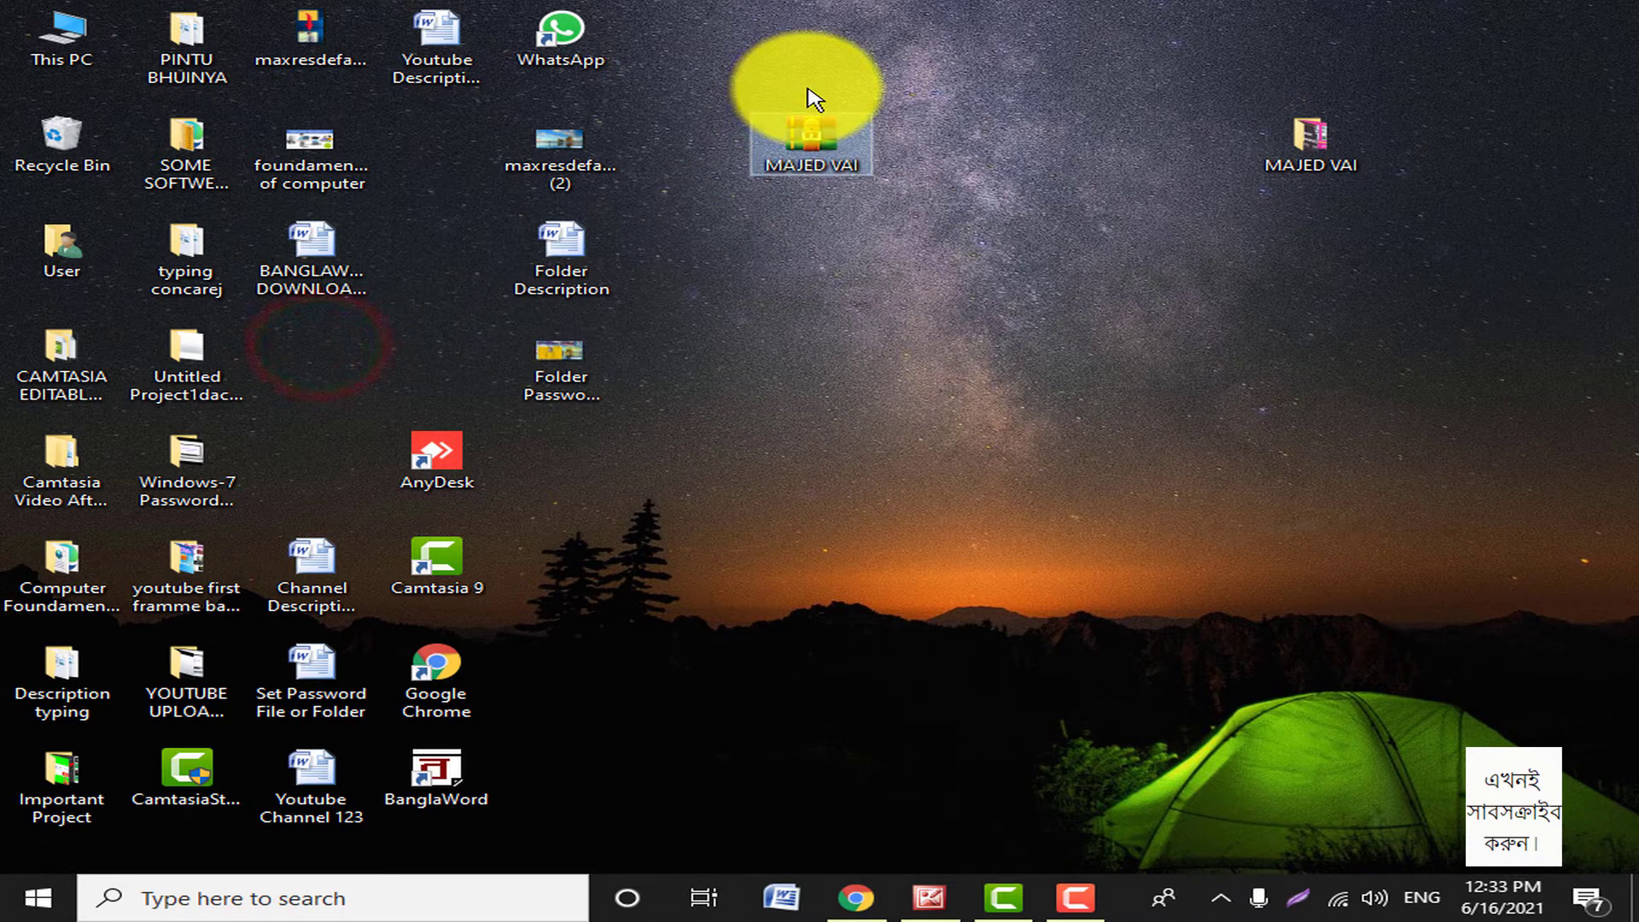
right_click(918, 243)
click(1007, 309)
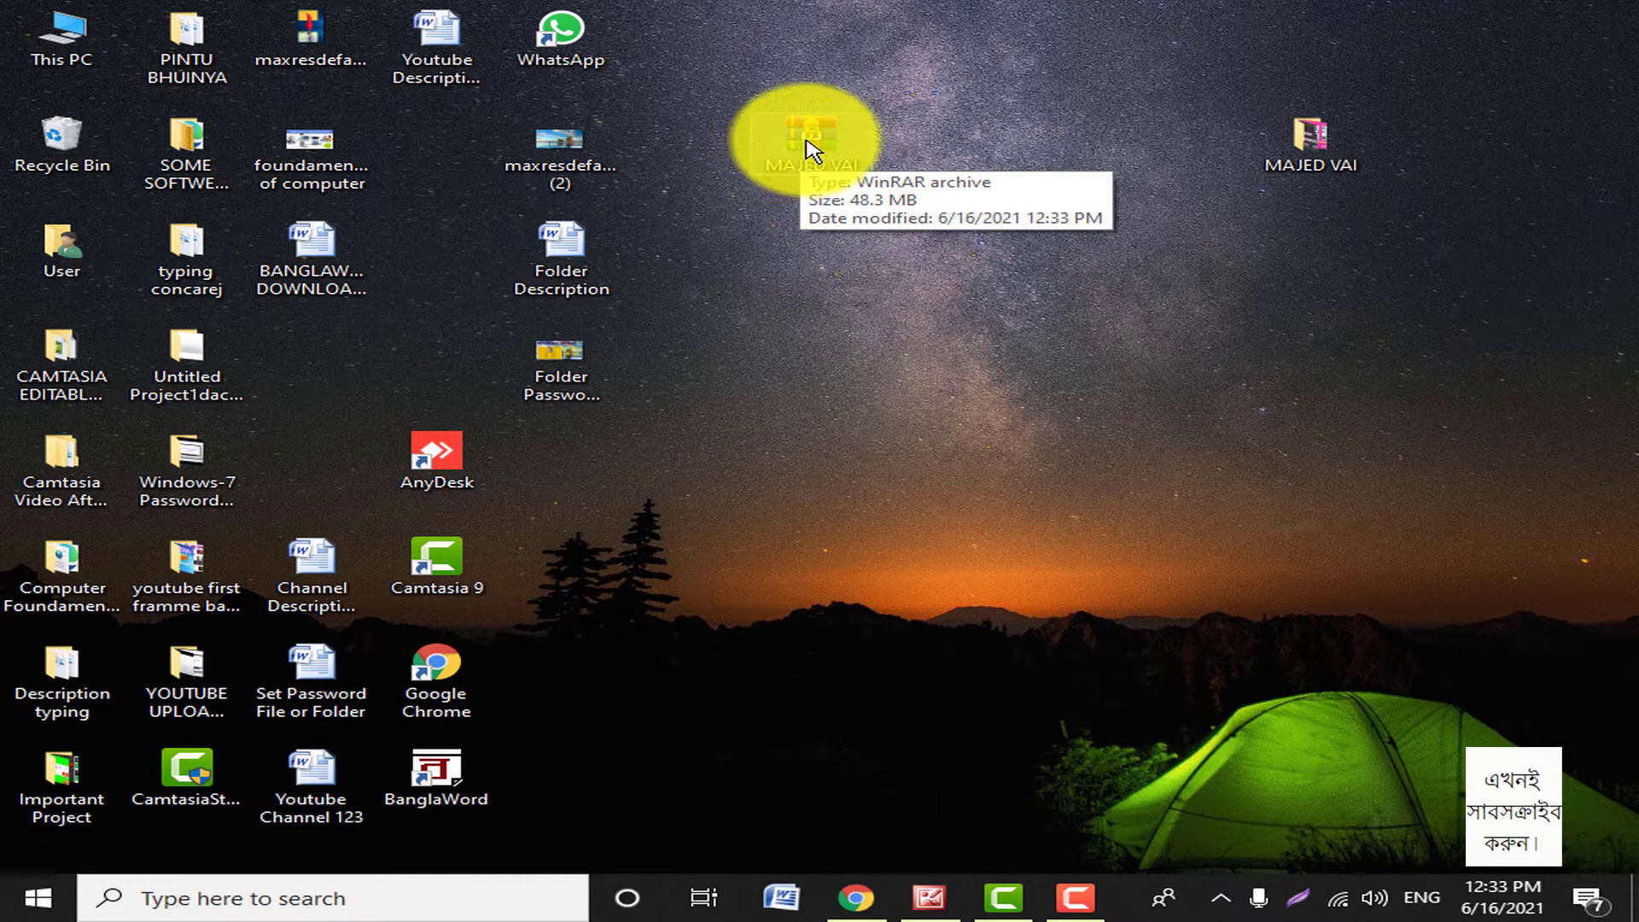
Dismiss the original MAJED VAI folder's menu without deleting it, then refresh the desktop.
drag(990, 148, 1309, 169)
right_click(1308, 168)
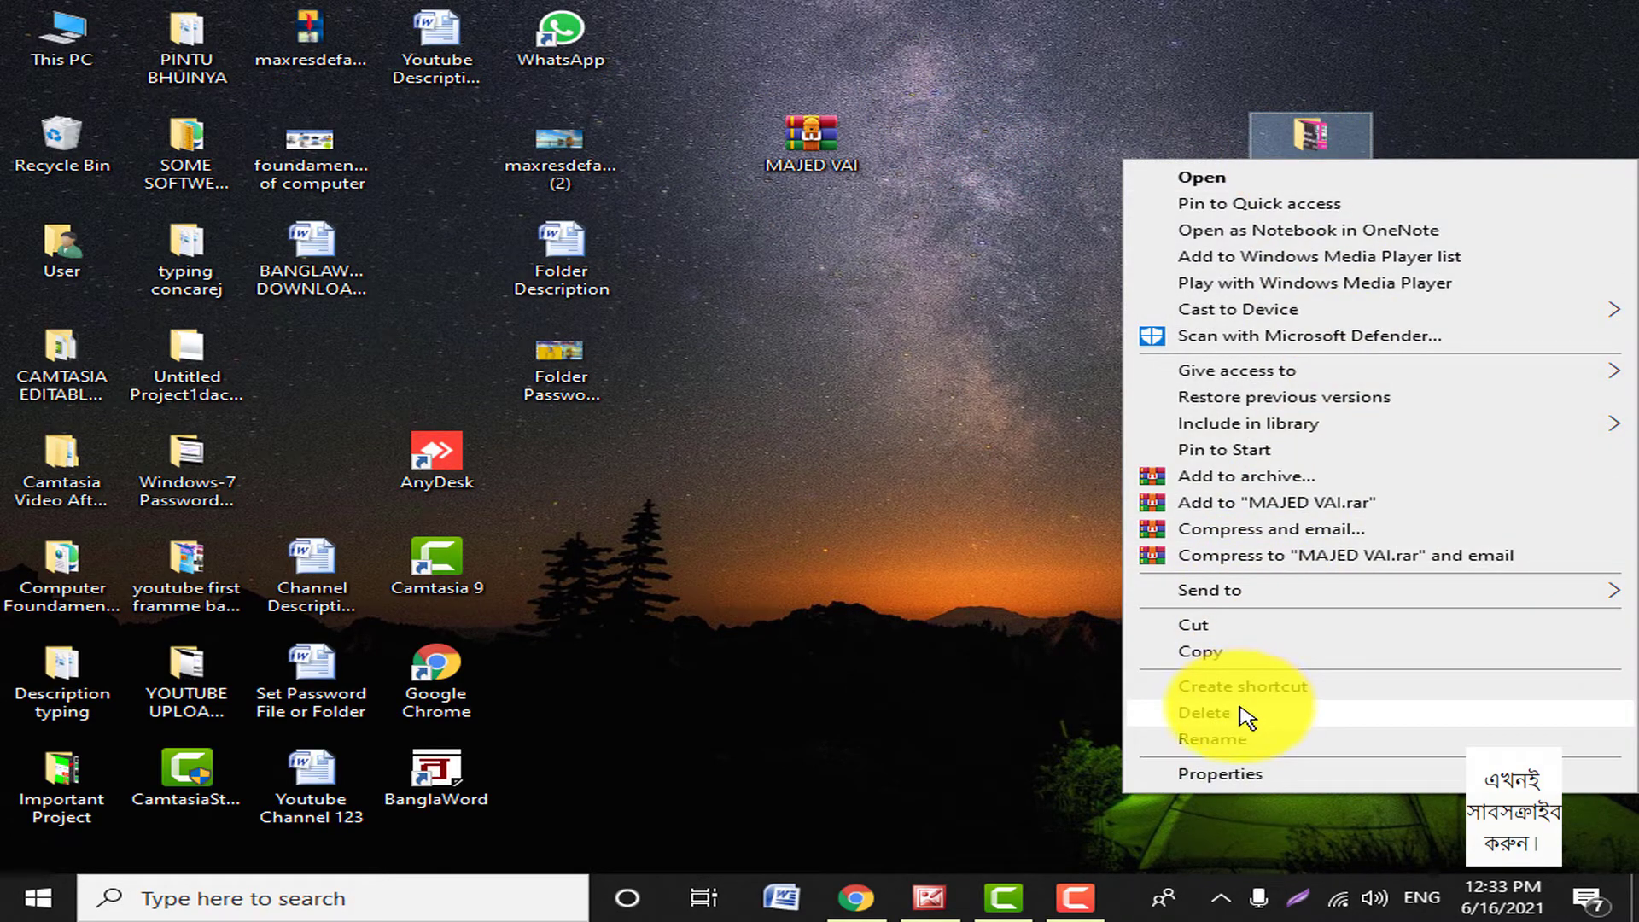
click(1084, 673)
click(1029, 331)
right_click(967, 135)
click(1045, 202)
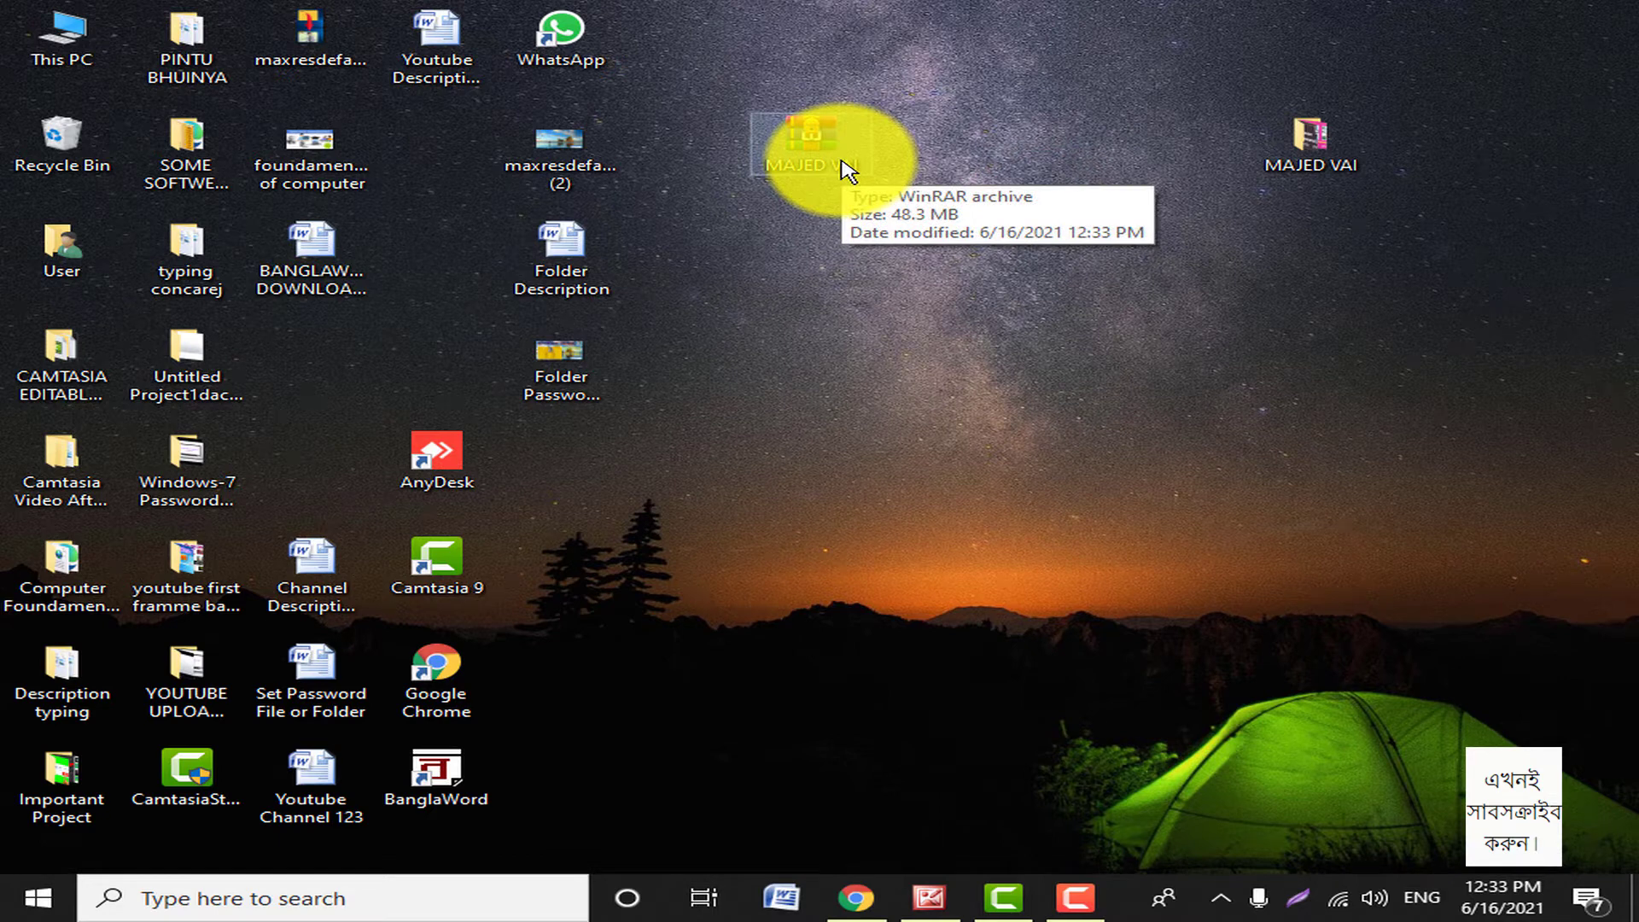
Open MAJED VAI.rar and browse into its innermost MAJED VAI folder.
double_click(823, 147)
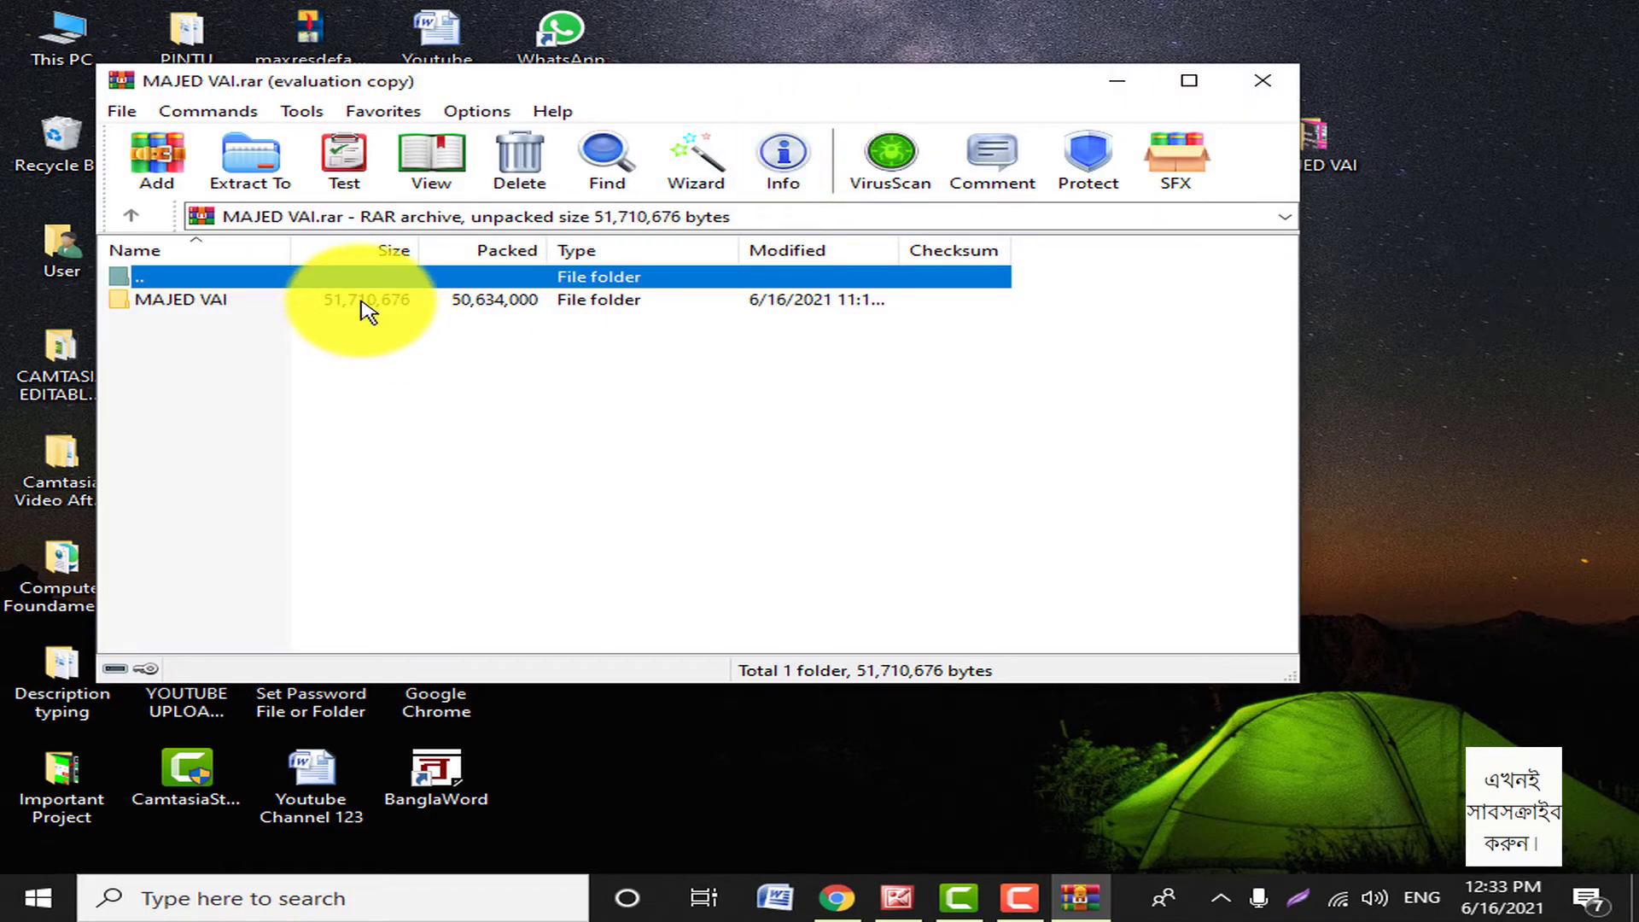
double_click(362, 300)
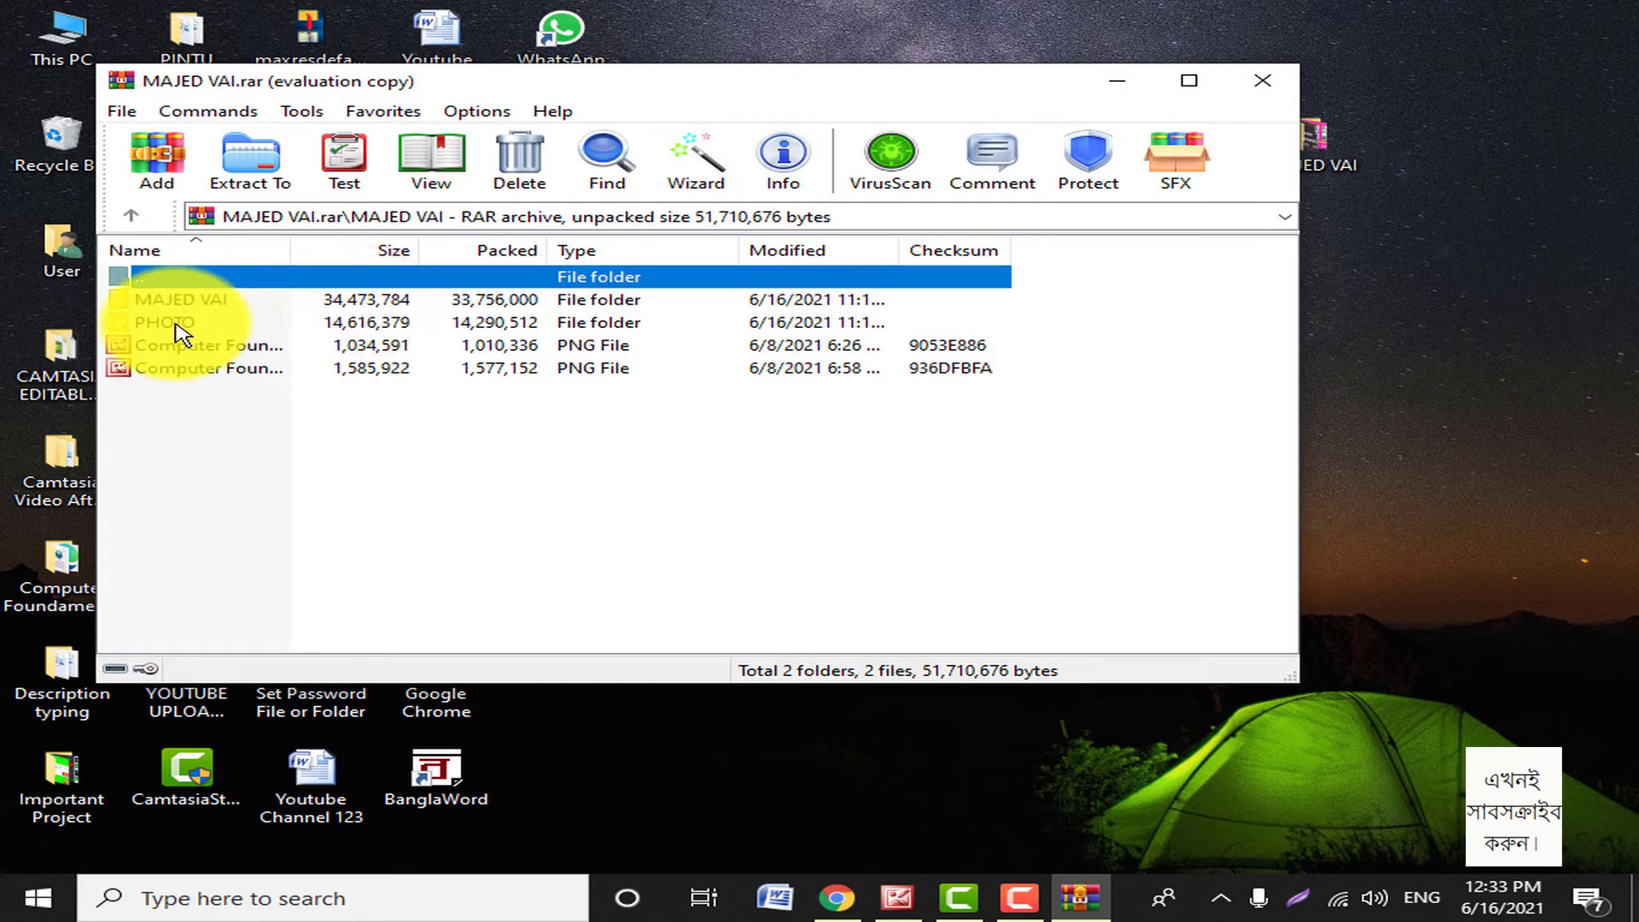
double_click(248, 276)
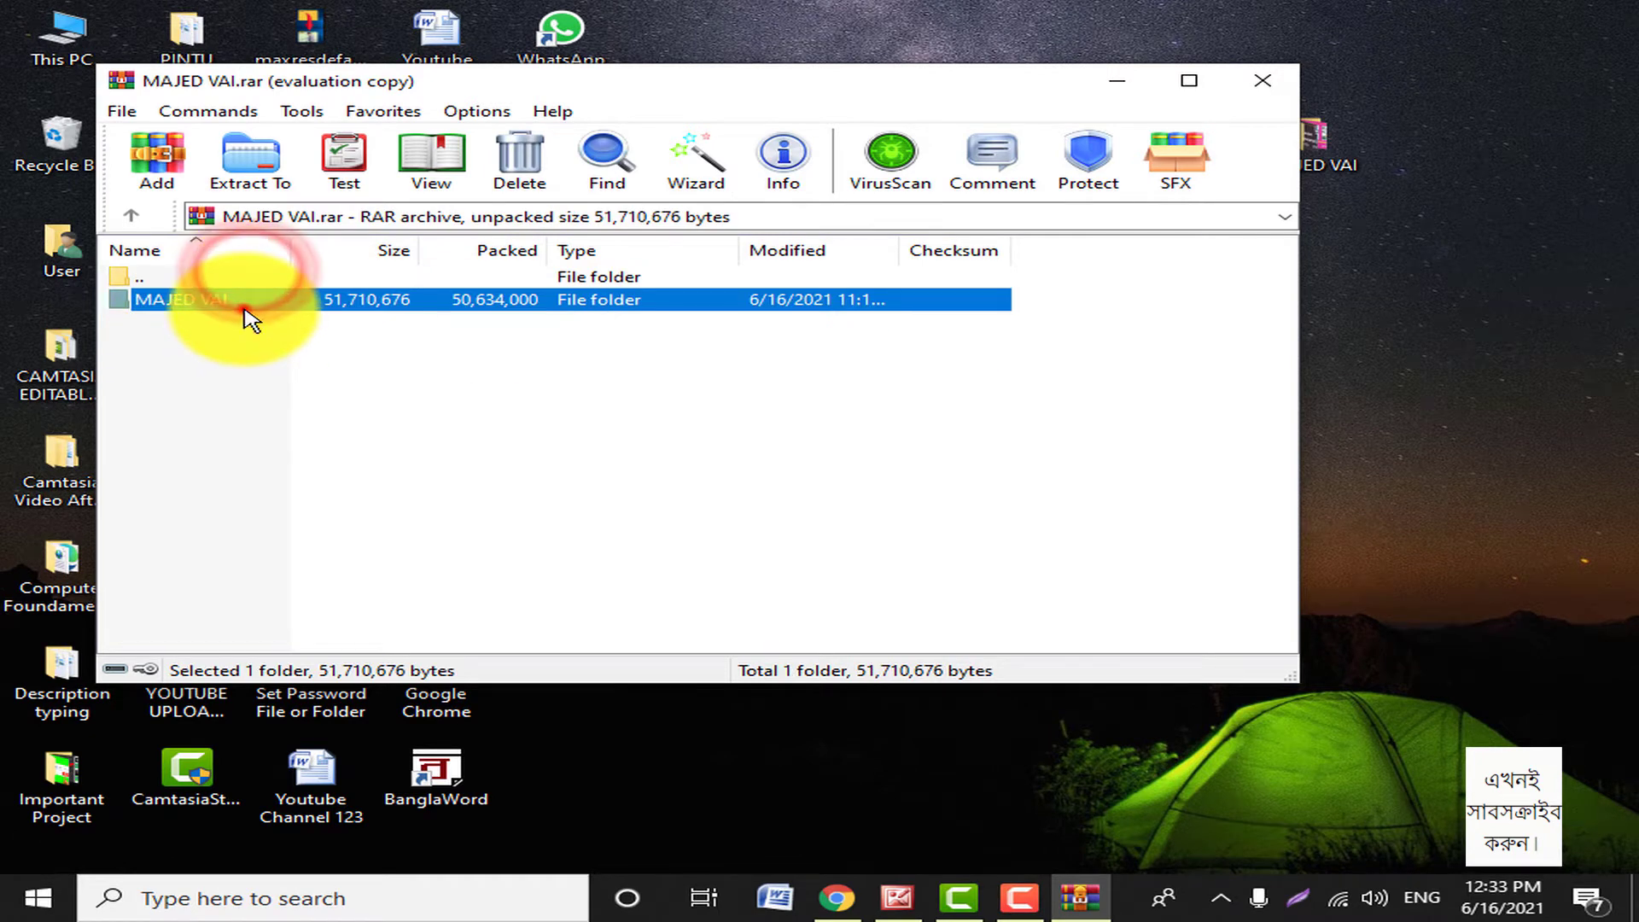
double_click(245, 307)
double_click(230, 300)
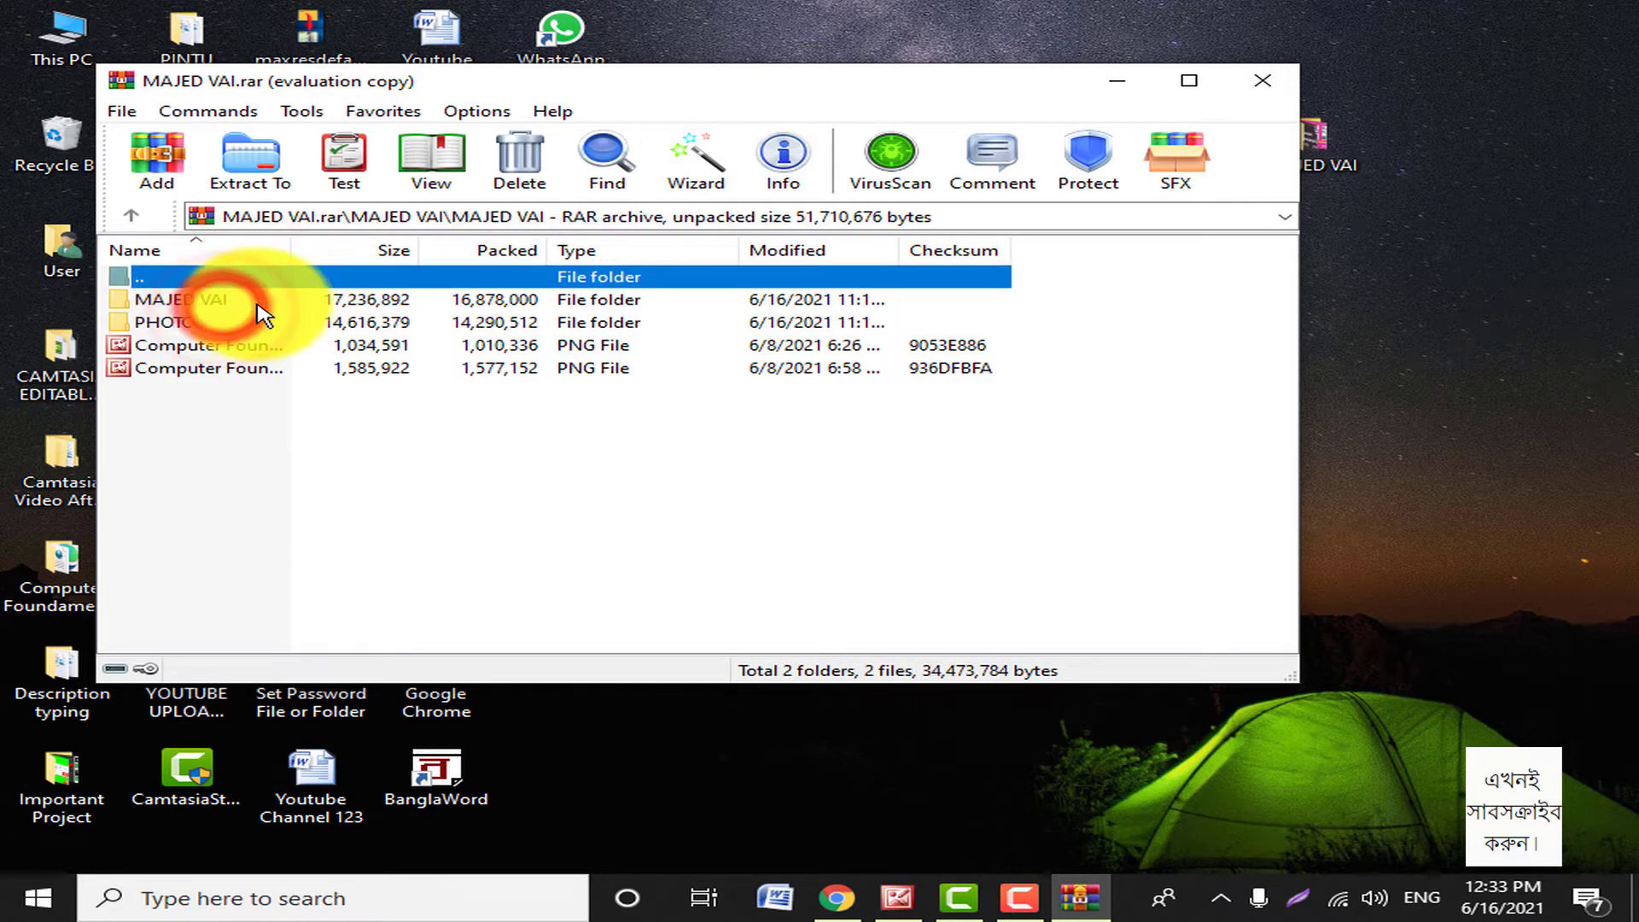
double_click(256, 300)
Open the first Computer Foundamental image, triggering the archive's password prompt.
double_click(254, 322)
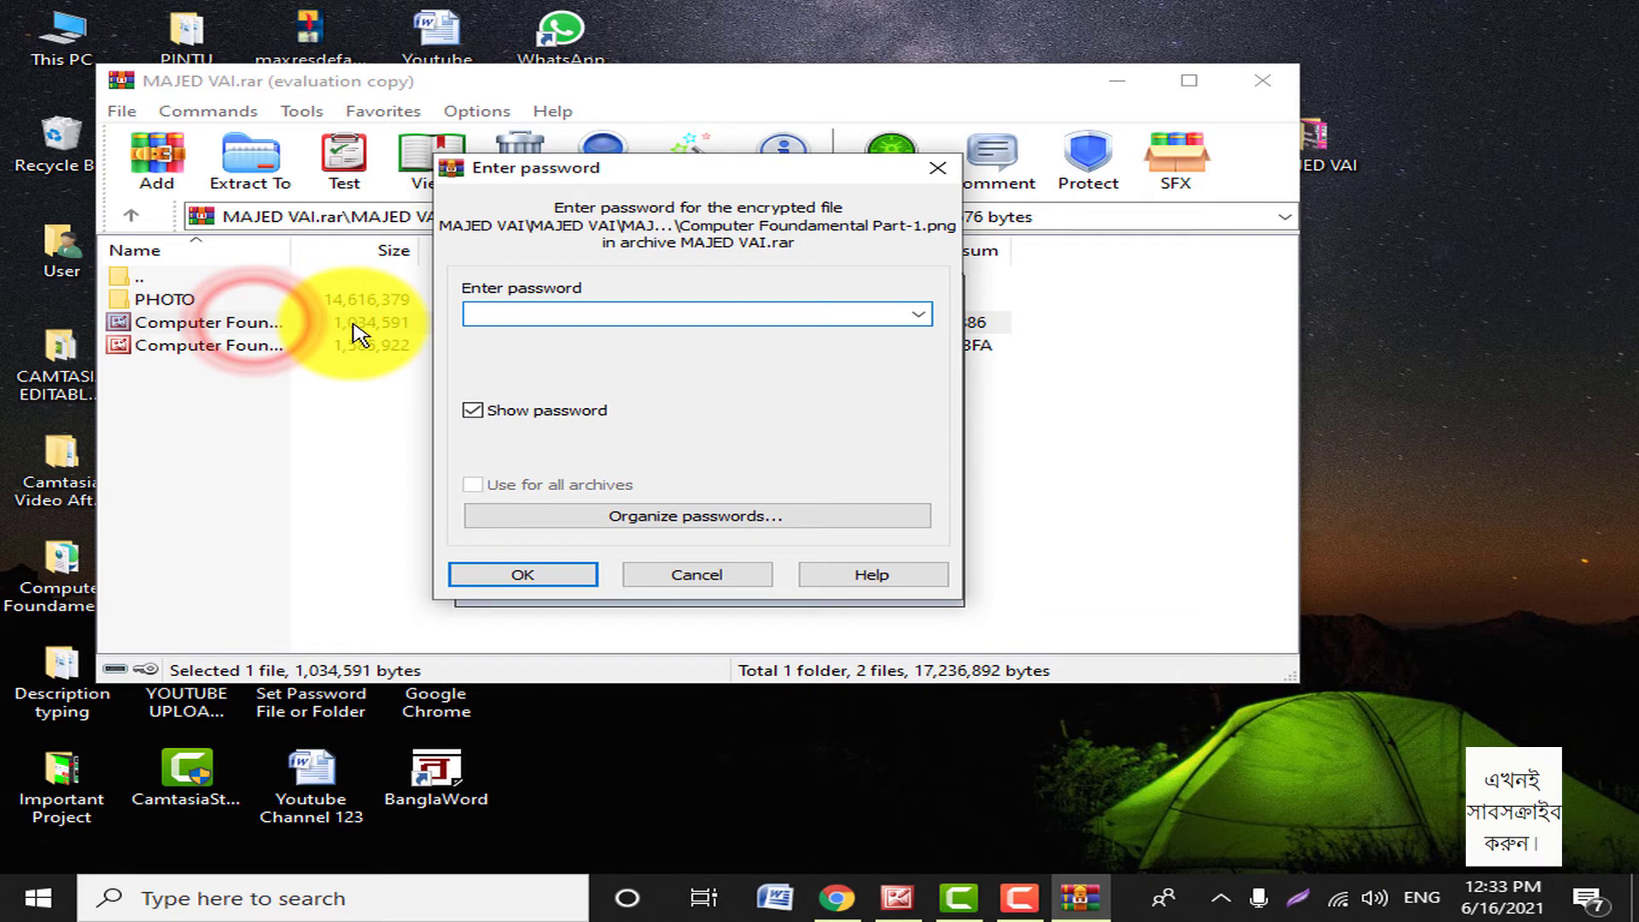
drag(756, 167, 861, 158)
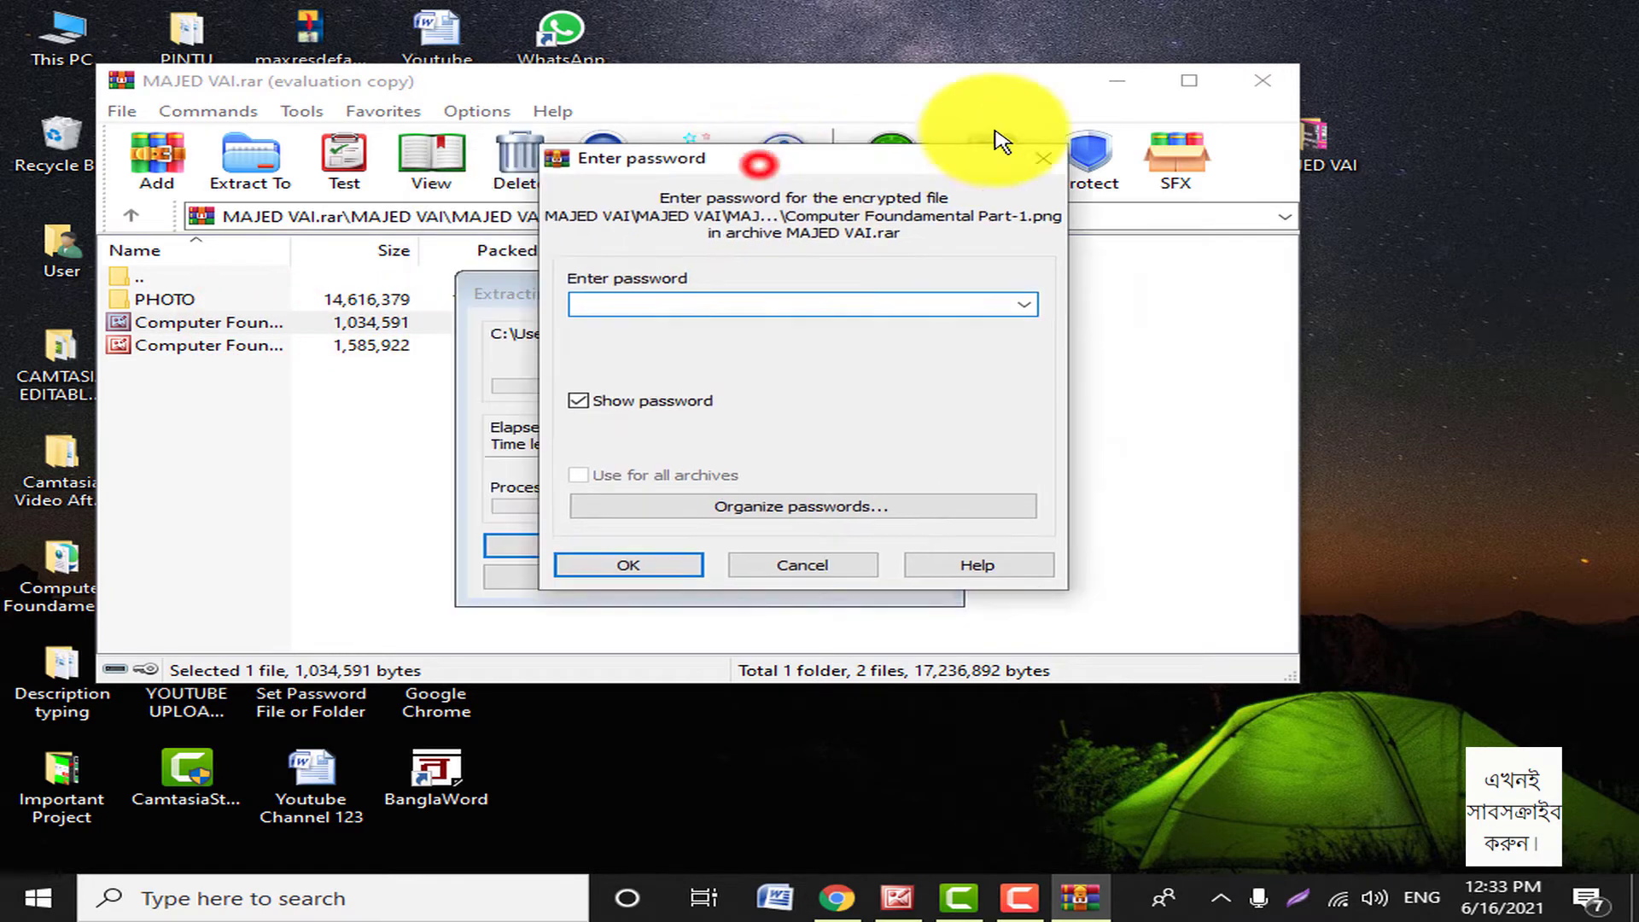
drag(994, 136, 1104, 117)
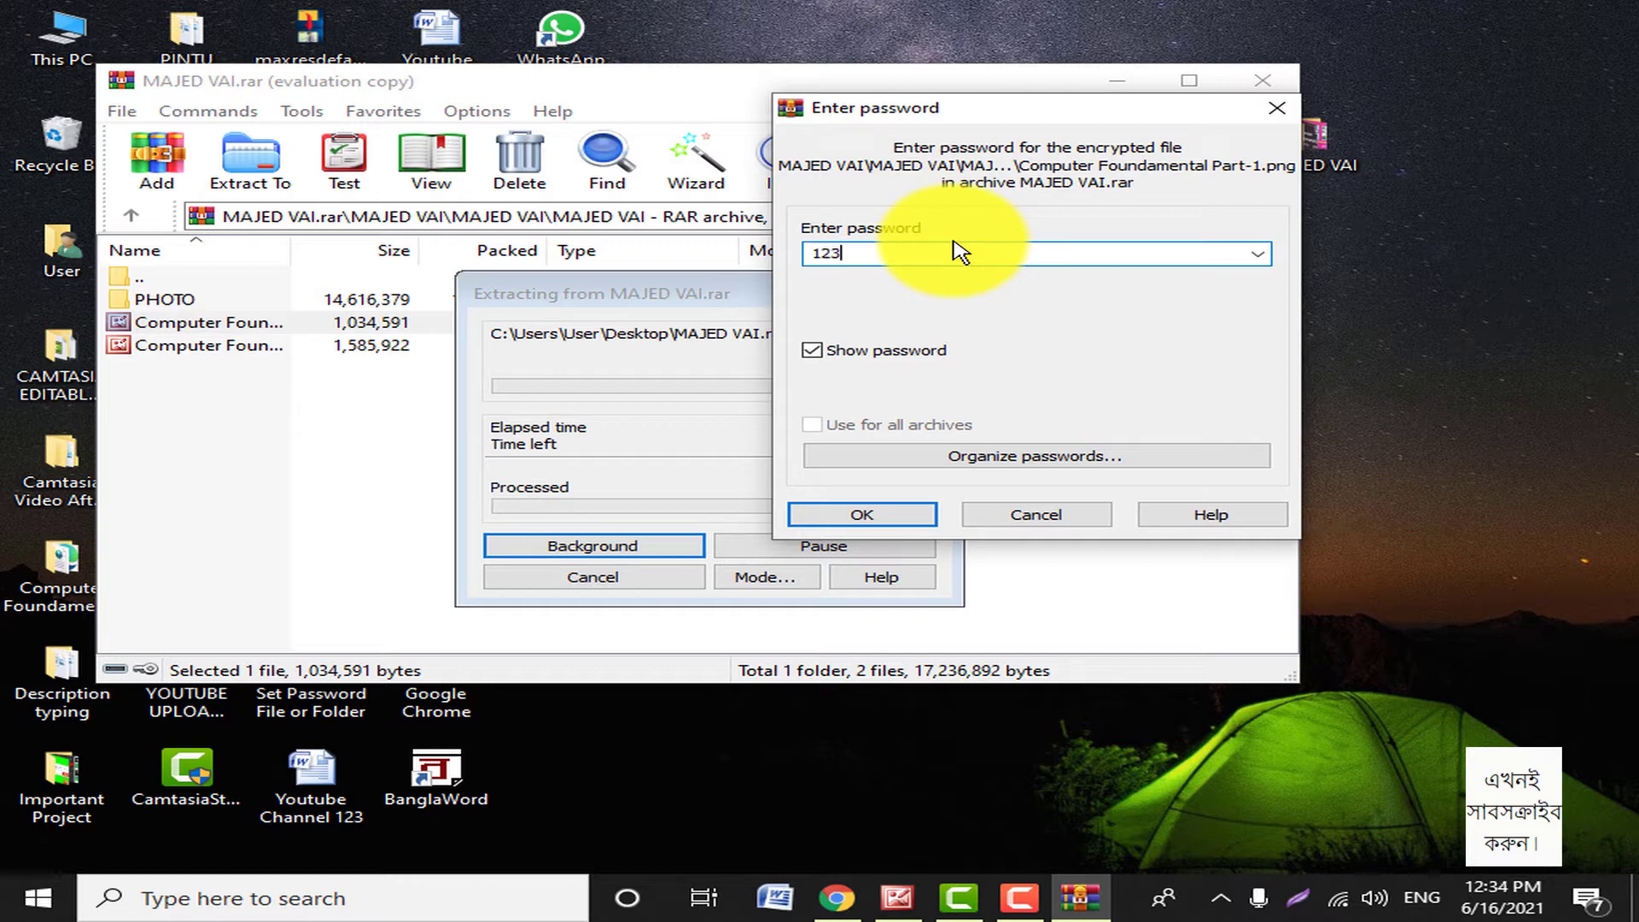
Submit the password, view the Computer Foundamental Part-1 image, then close the viewer.
click(905, 513)
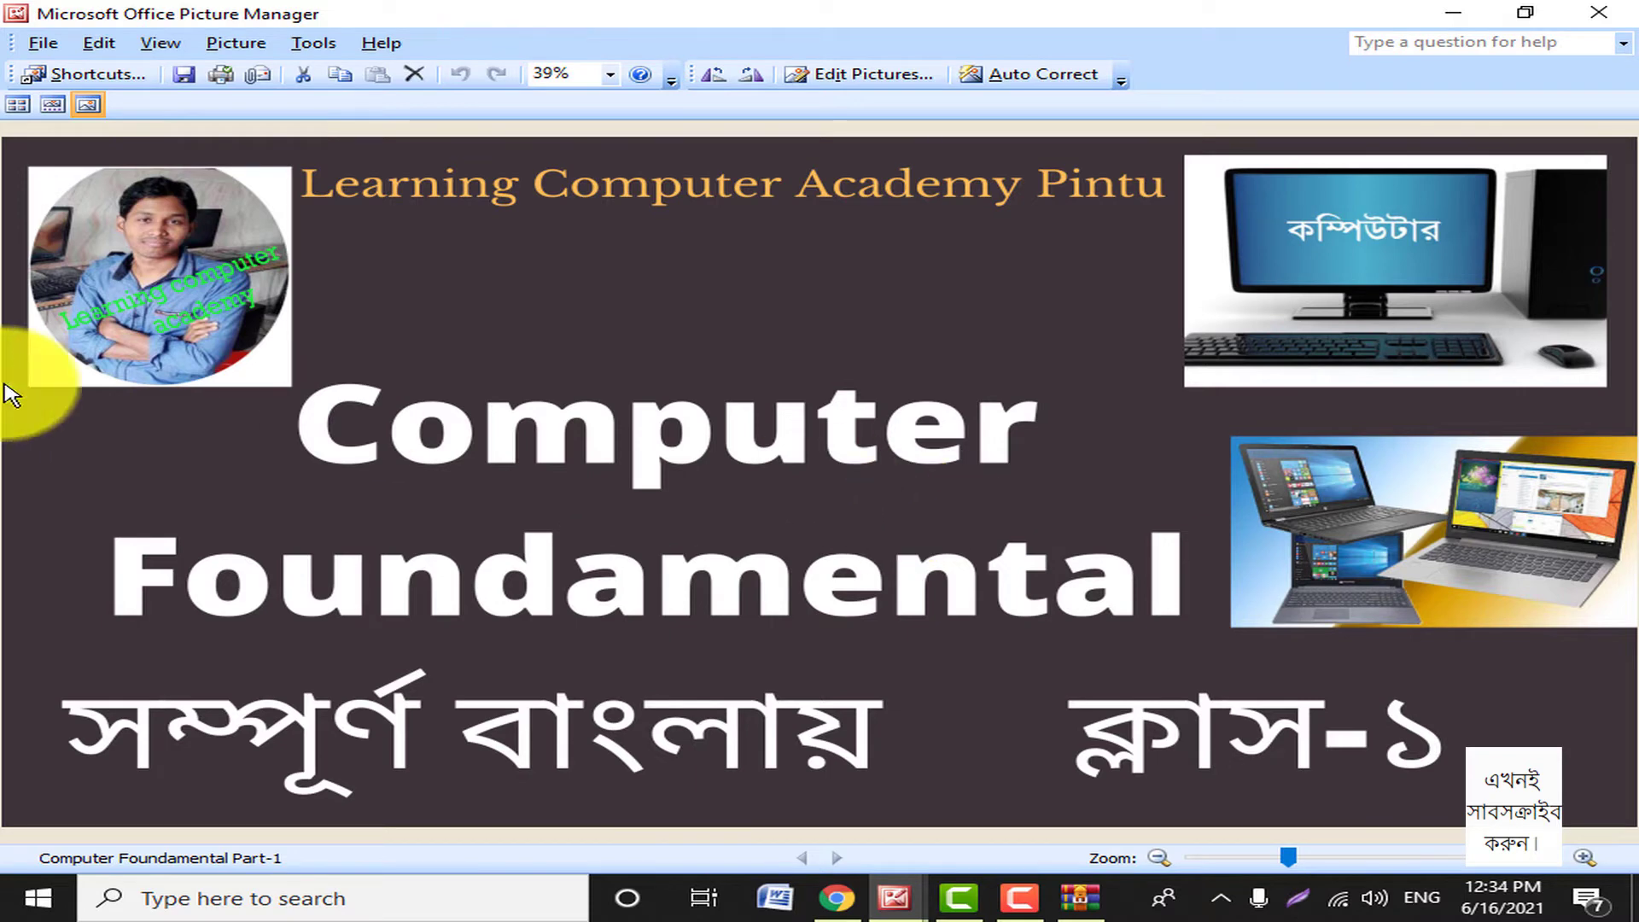
click(1594, 15)
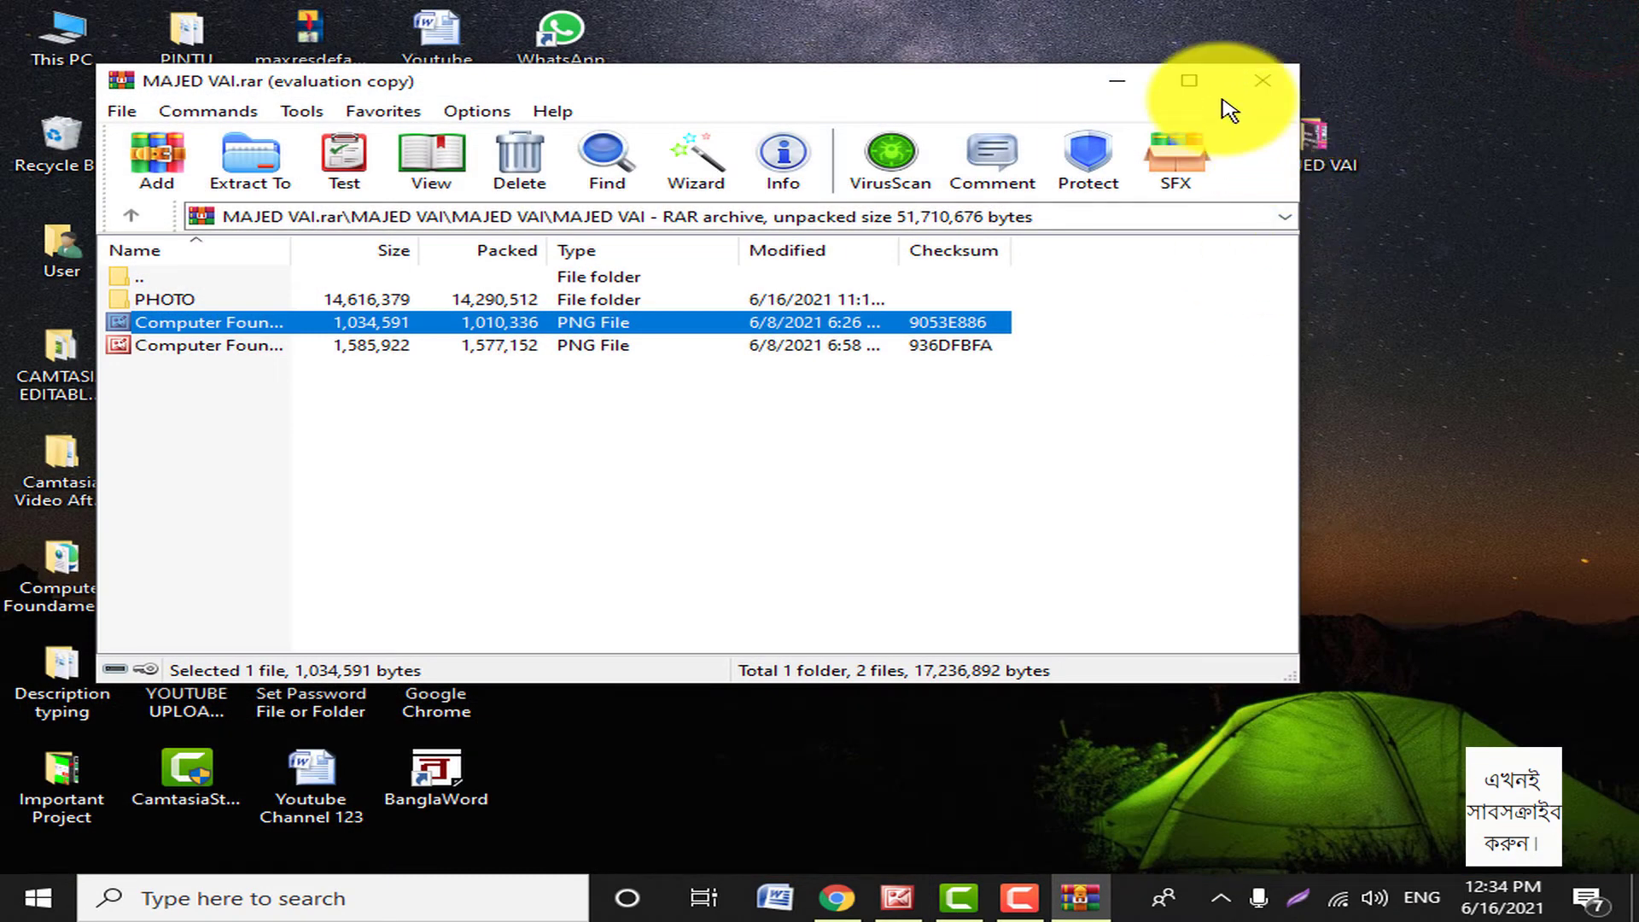
drag(999, 91, 1059, 376)
Refresh the desktop icons behind the archive window.
click(1048, 141)
right_click(1049, 141)
click(1057, 198)
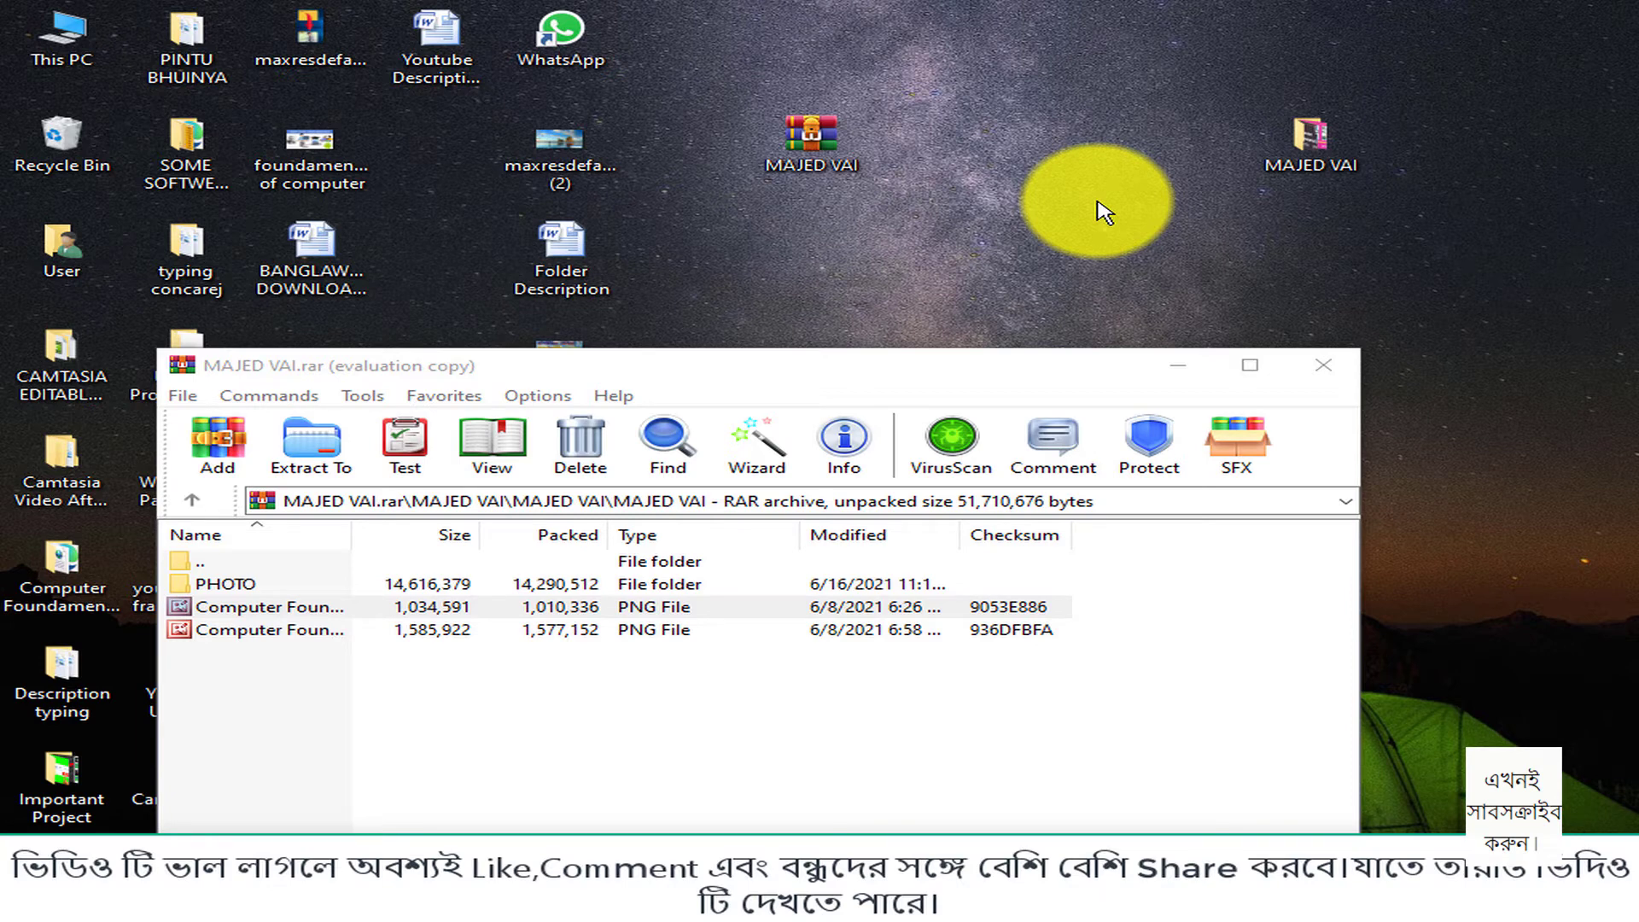
Close the MAJED VAI archive window and refresh the desktop several times.
click(1330, 367)
right_click(1037, 202)
click(1121, 272)
right_click(1020, 198)
click(1083, 260)
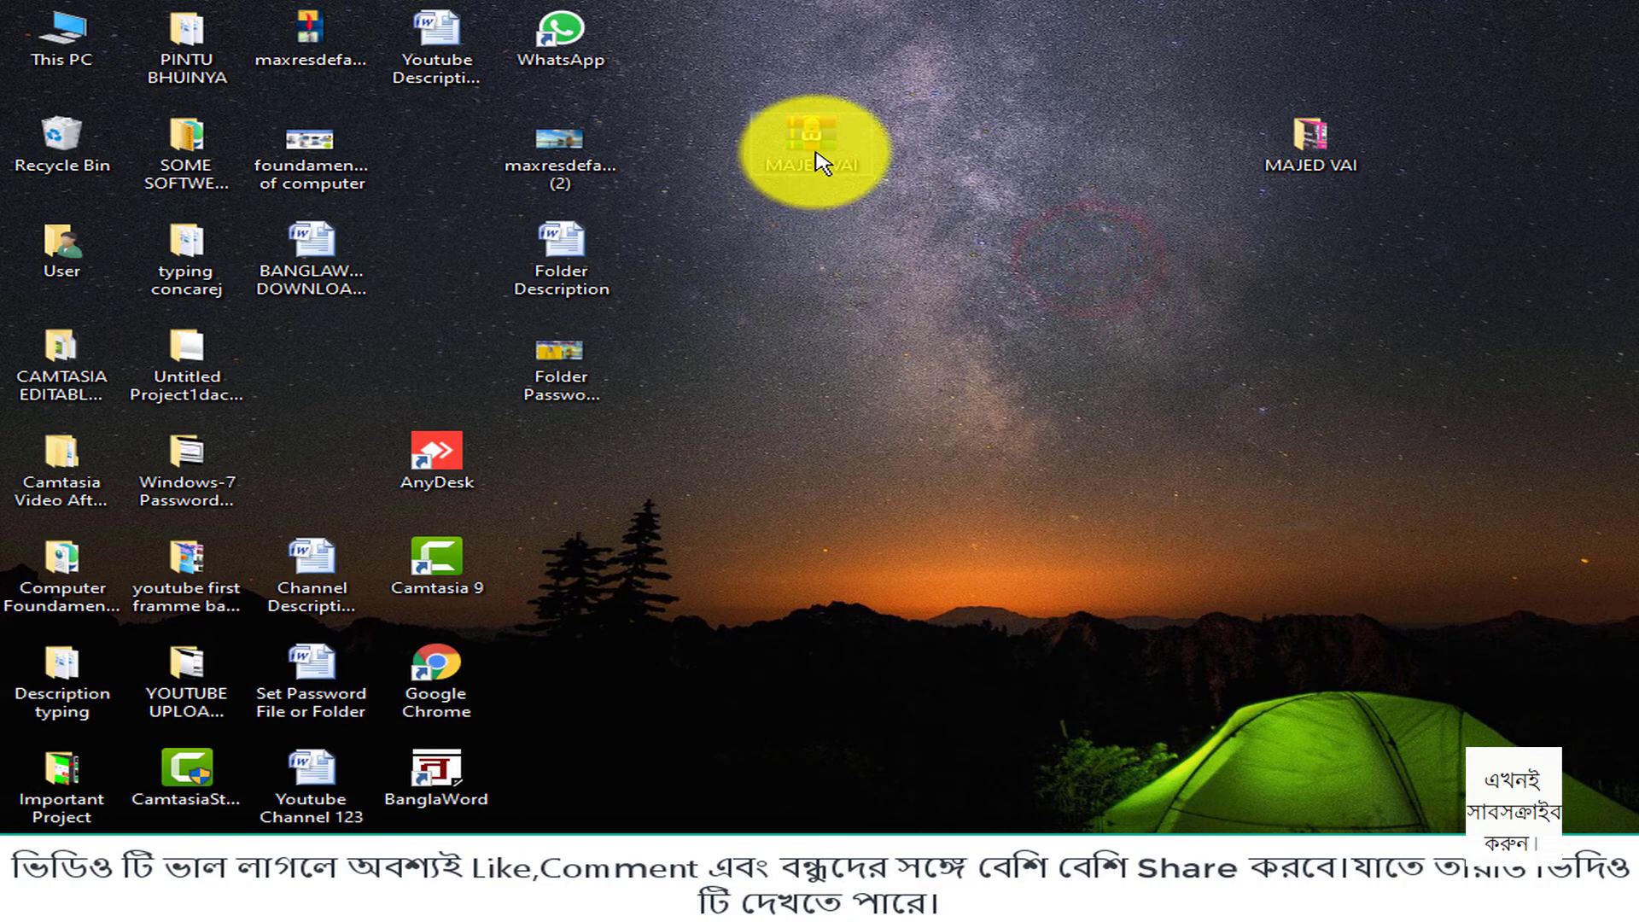
right_click(1127, 144)
click(1176, 203)
right_click(1154, 203)
click(1182, 247)
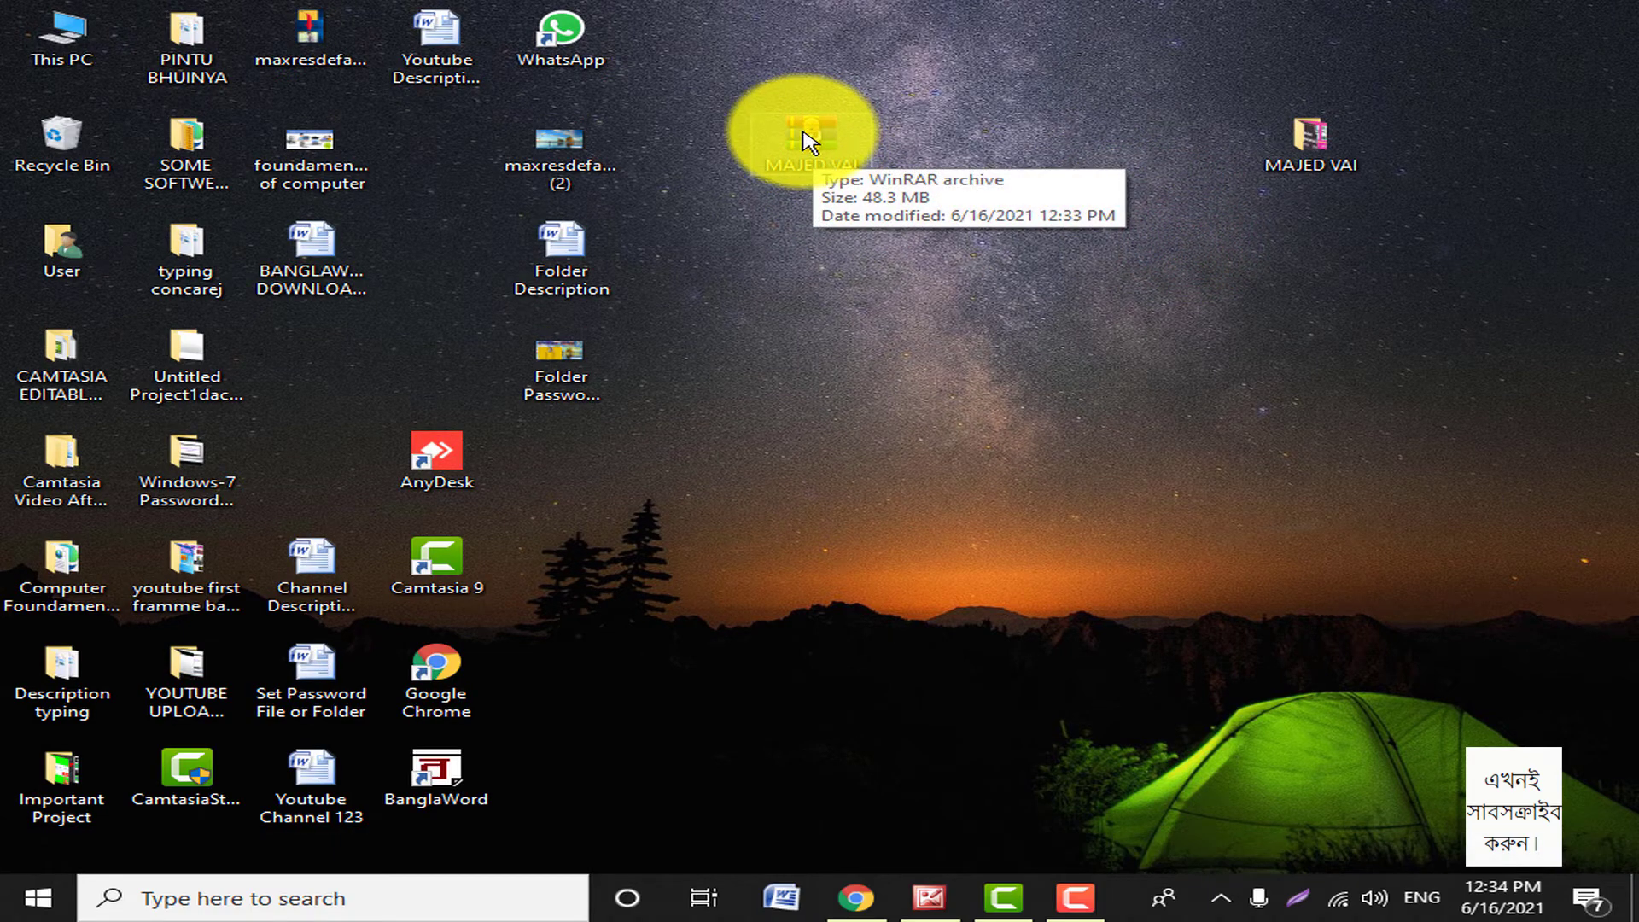
right_click(807, 141)
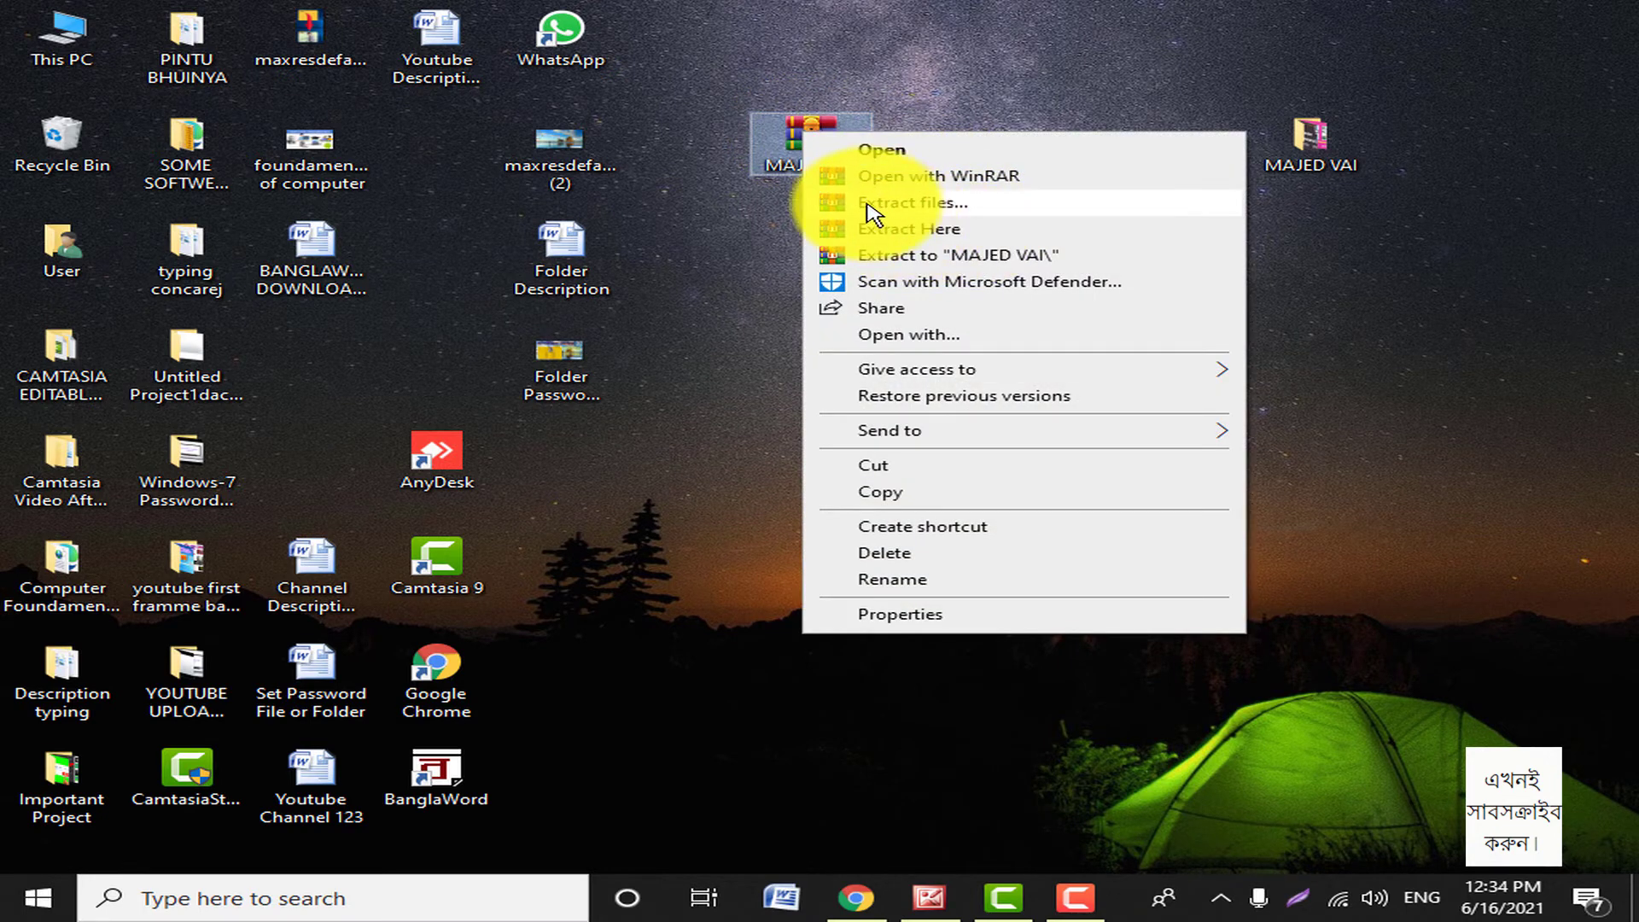
click(935, 205)
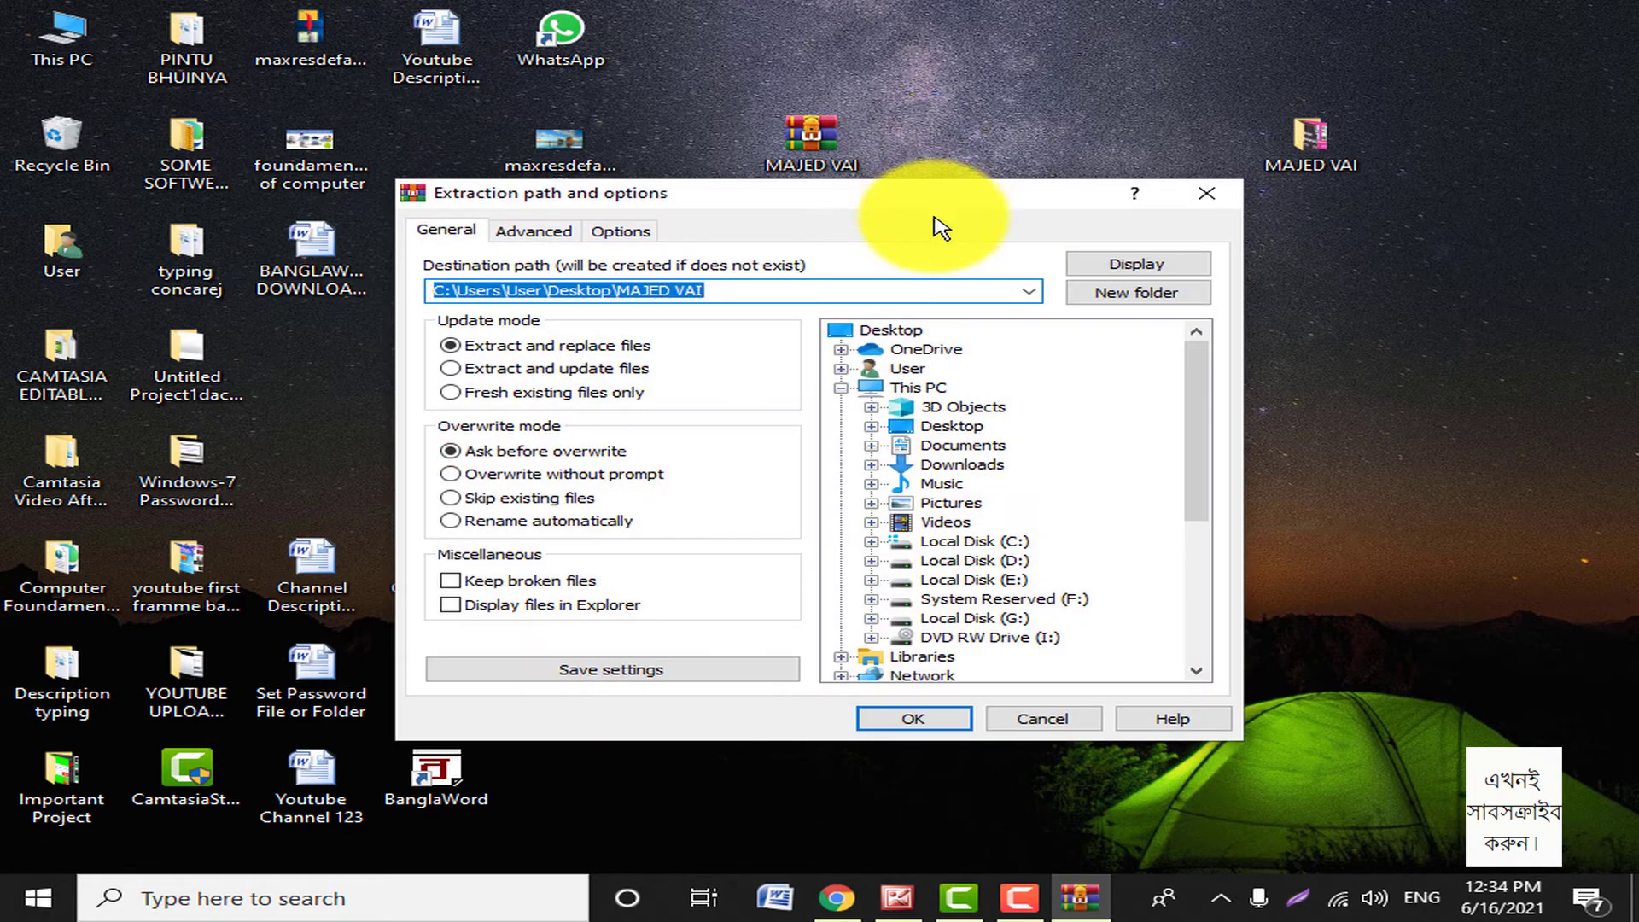
click(907, 715)
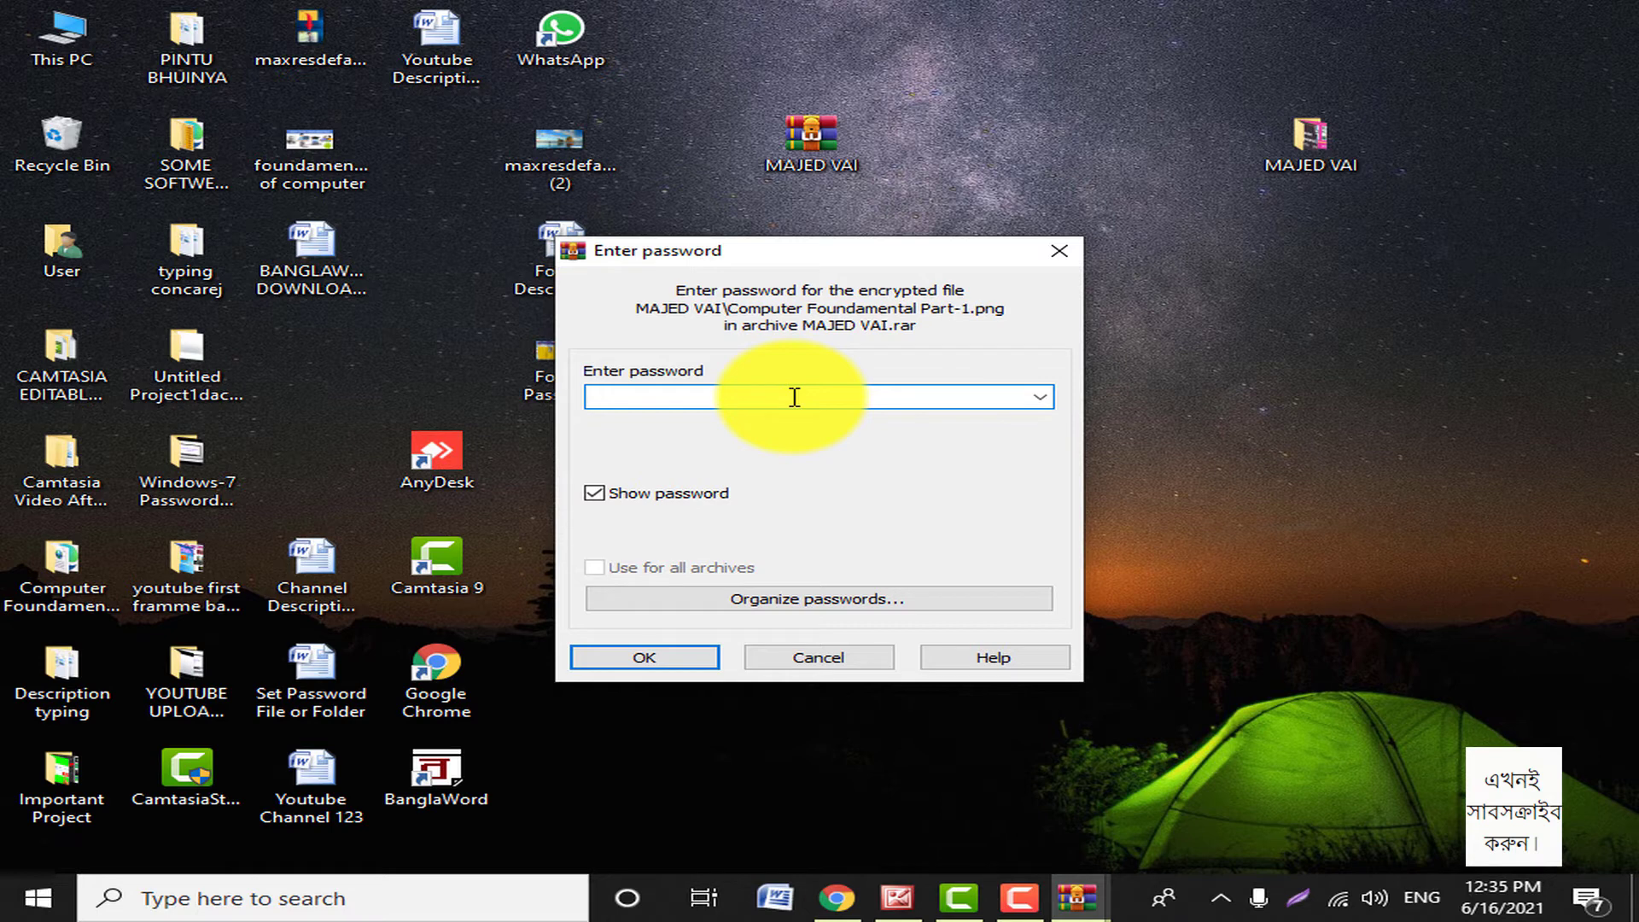
click(644, 657)
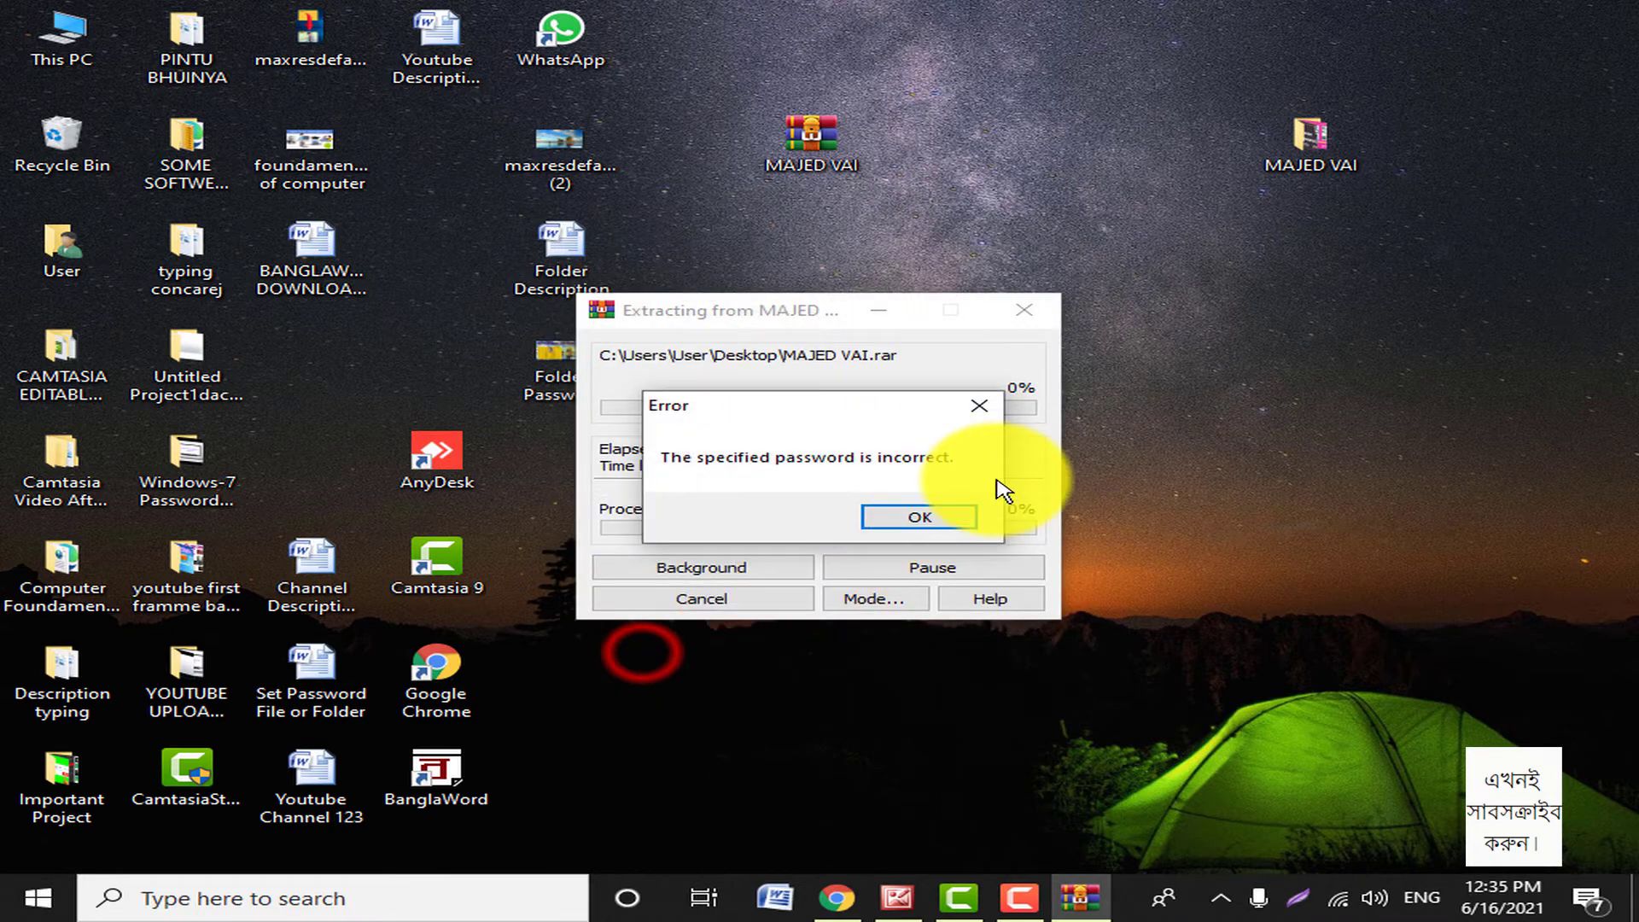
click(928, 517)
click(1045, 250)
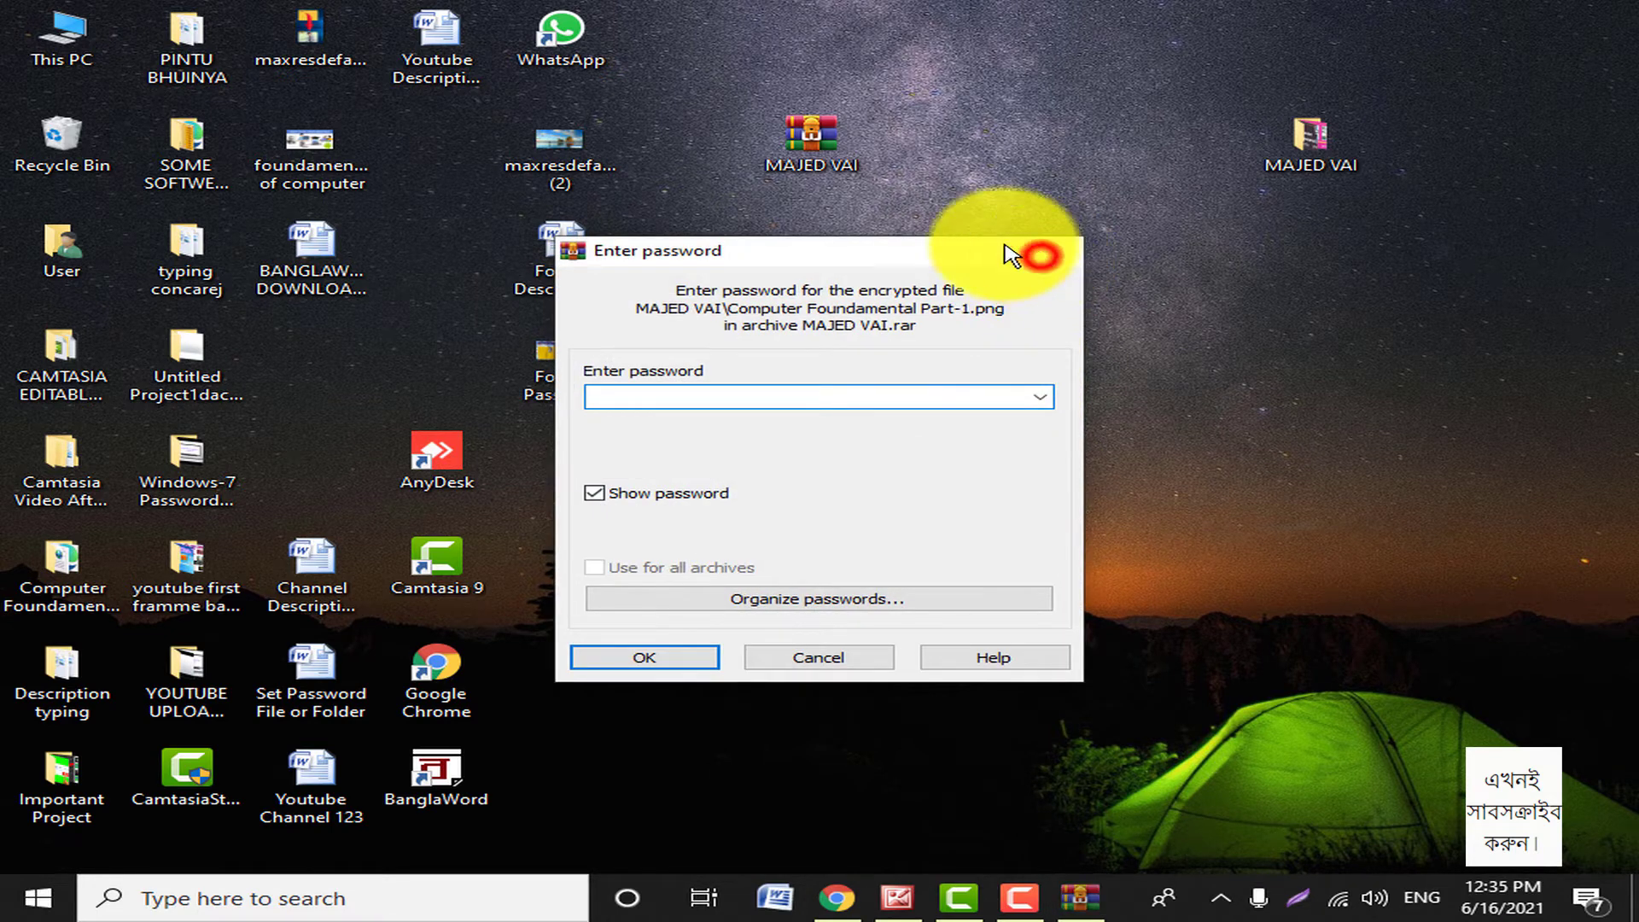
right_click(980, 164)
click(1025, 238)
right_click(981, 204)
click(1052, 275)
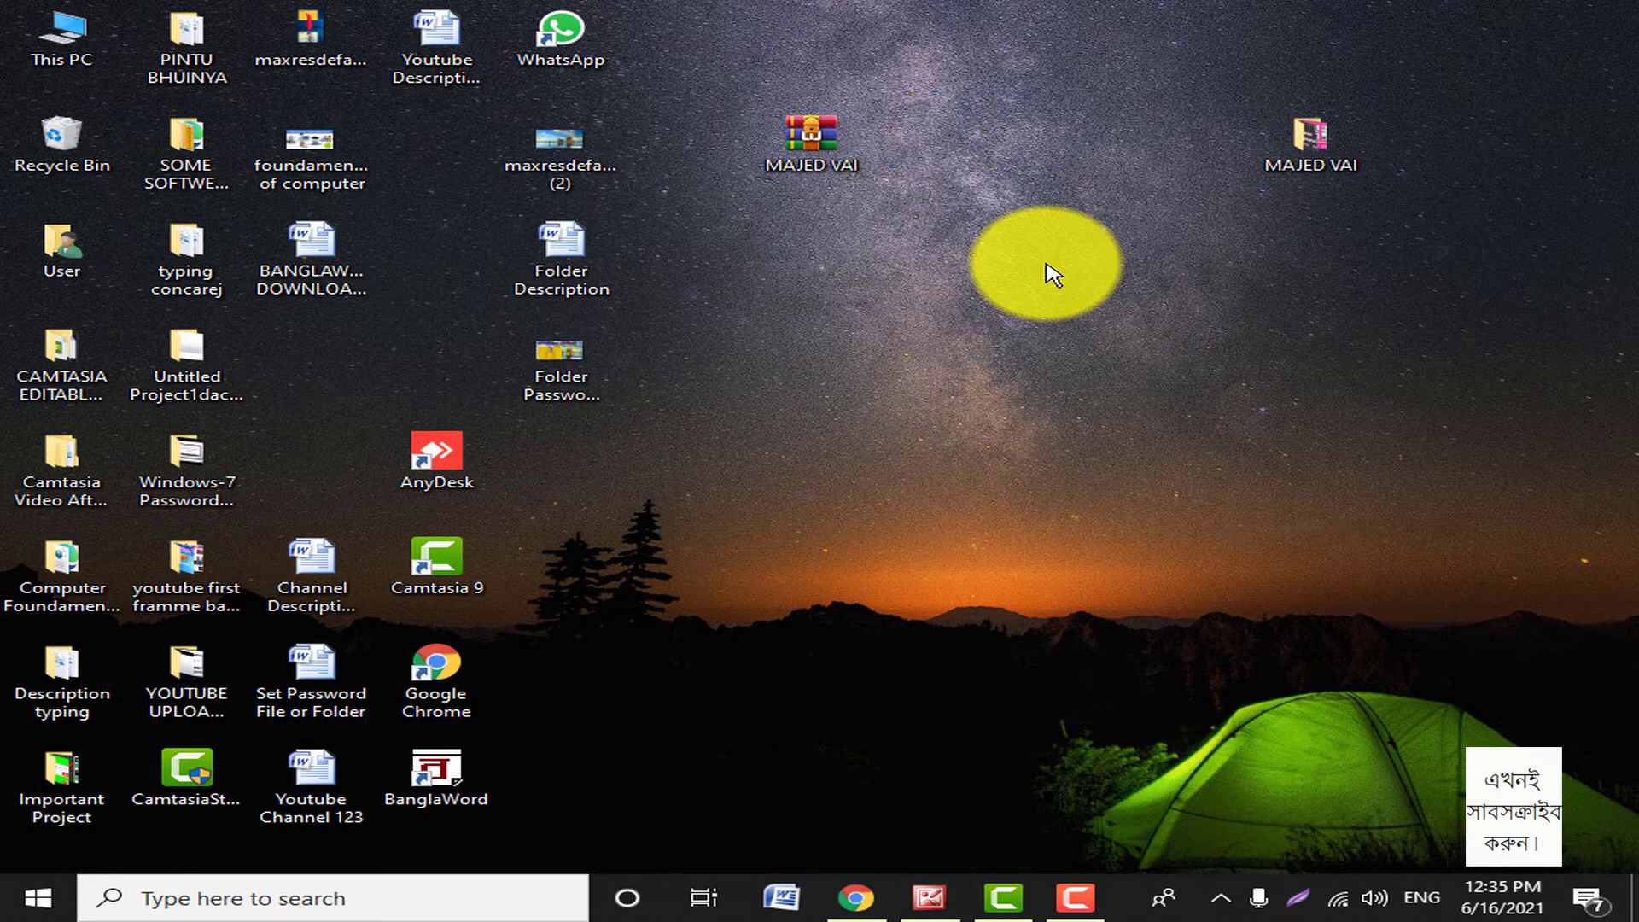
Create a desktop folder with the default name New folder and view its context menu.
right_click(1048, 264)
click(1133, 337)
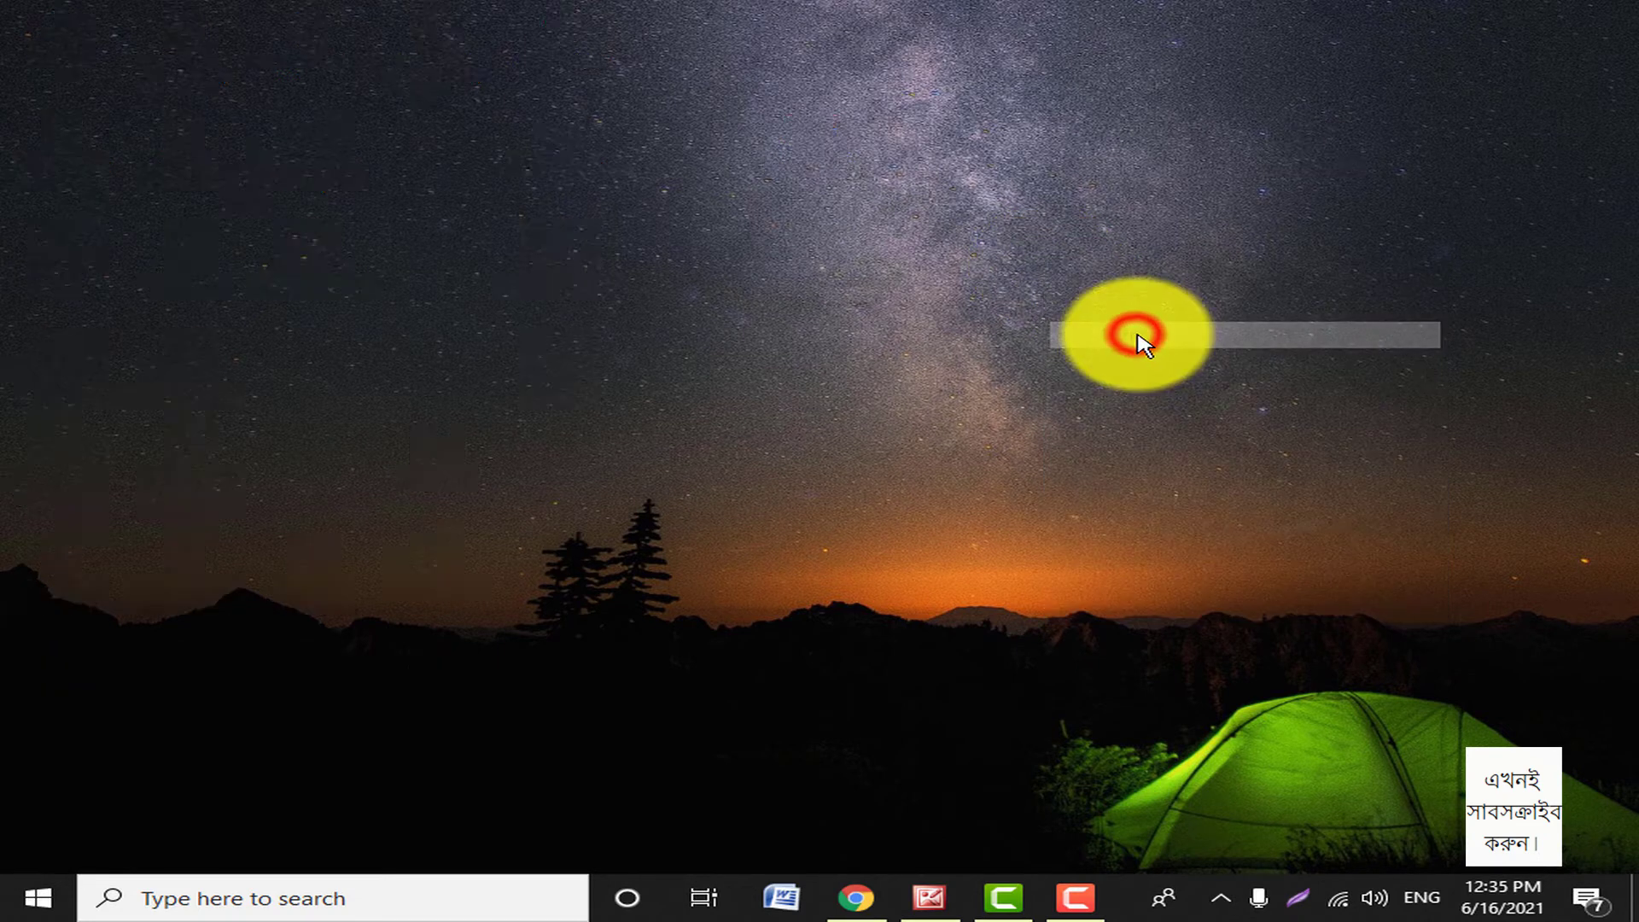
right_click(978, 284)
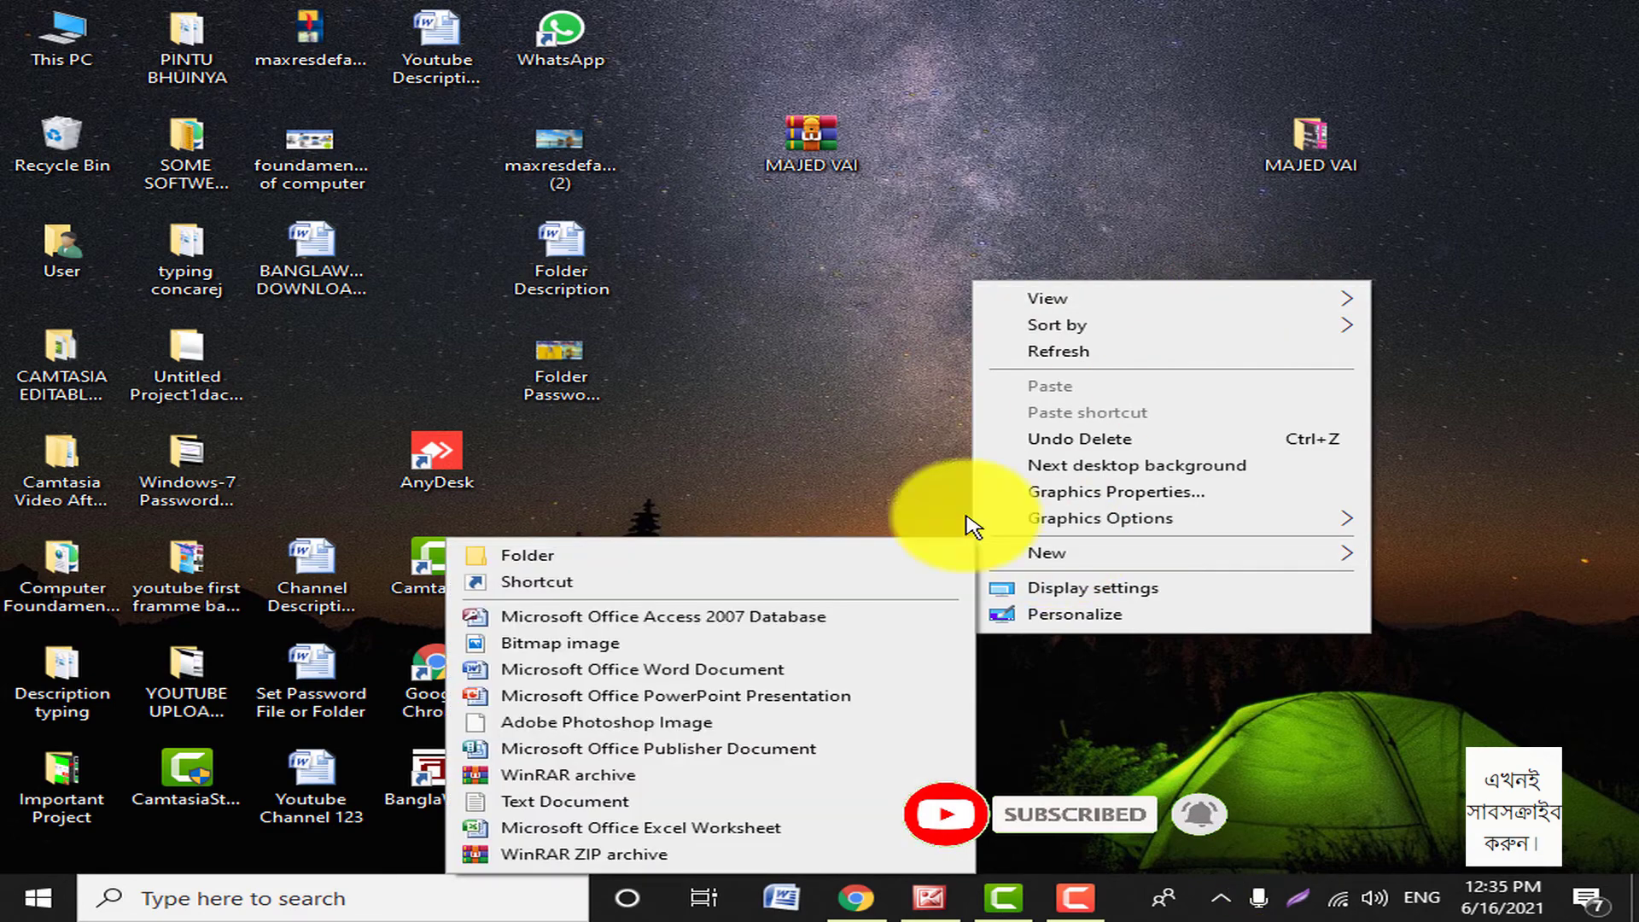
mouse_move(1062, 555)
click(717, 553)
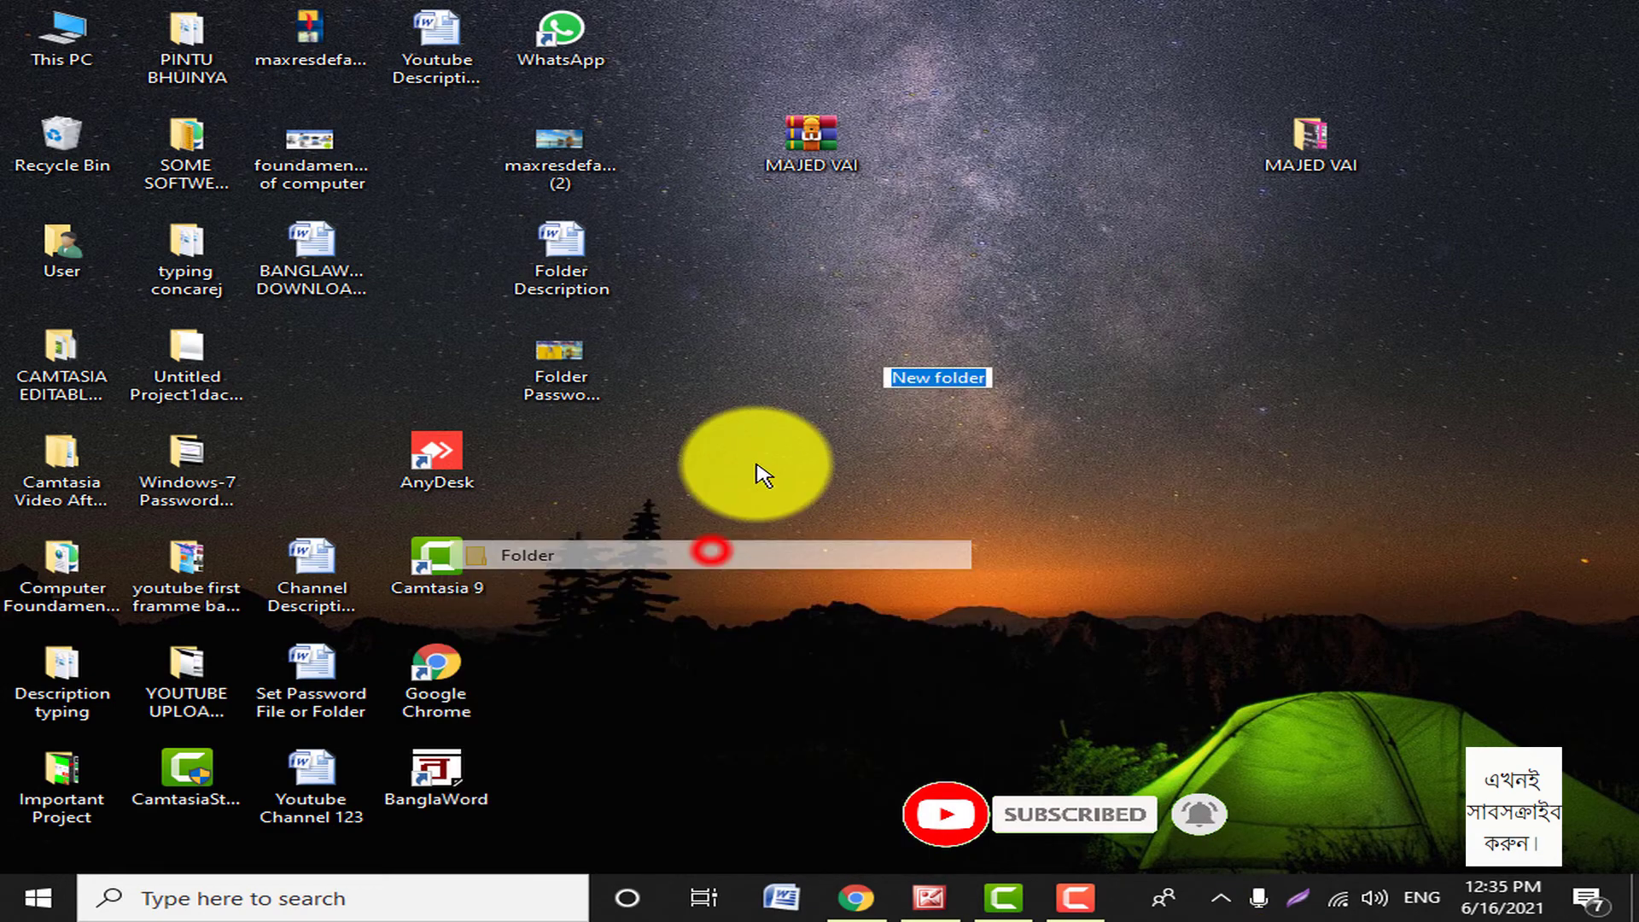
click(785, 382)
right_click(935, 348)
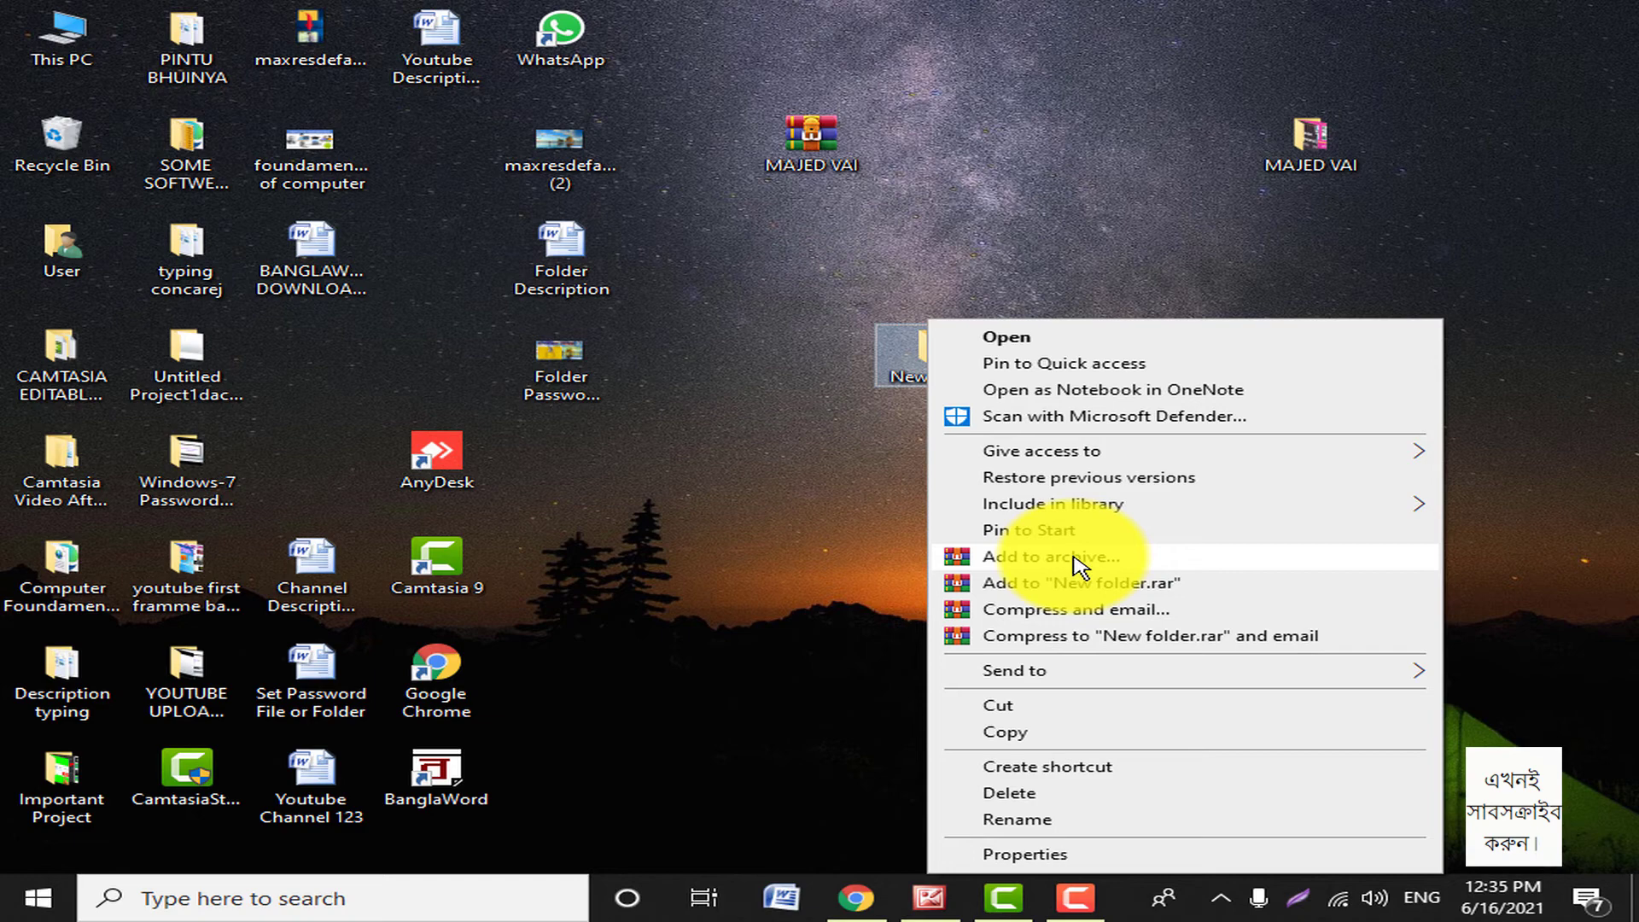
click(871, 897)
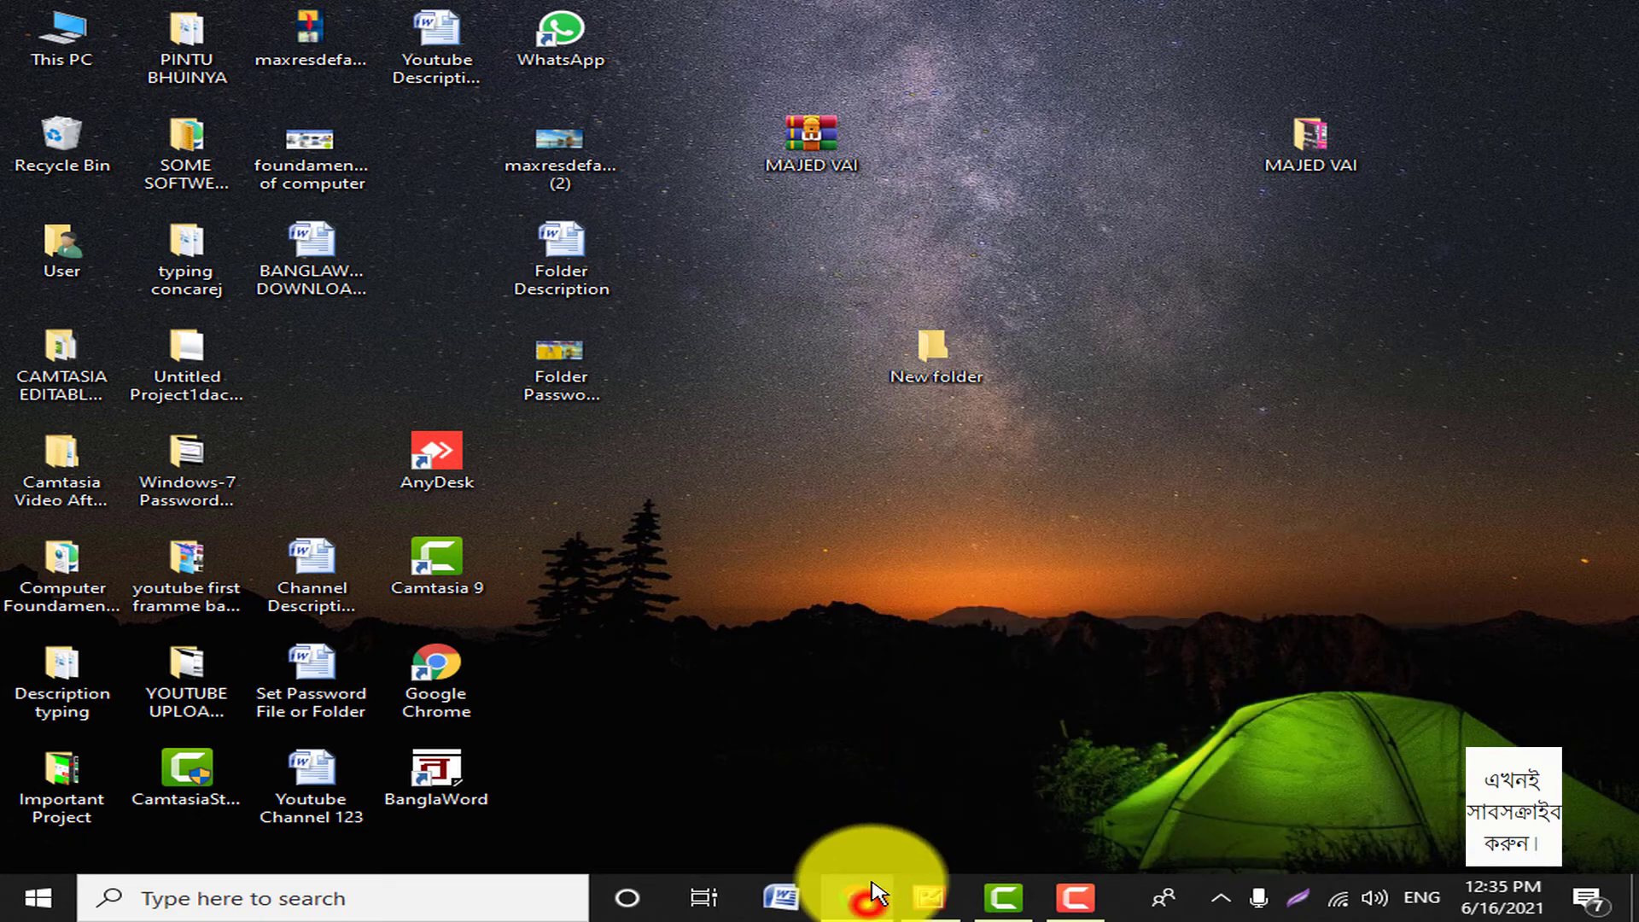
scroll(659, 439, up, 5)
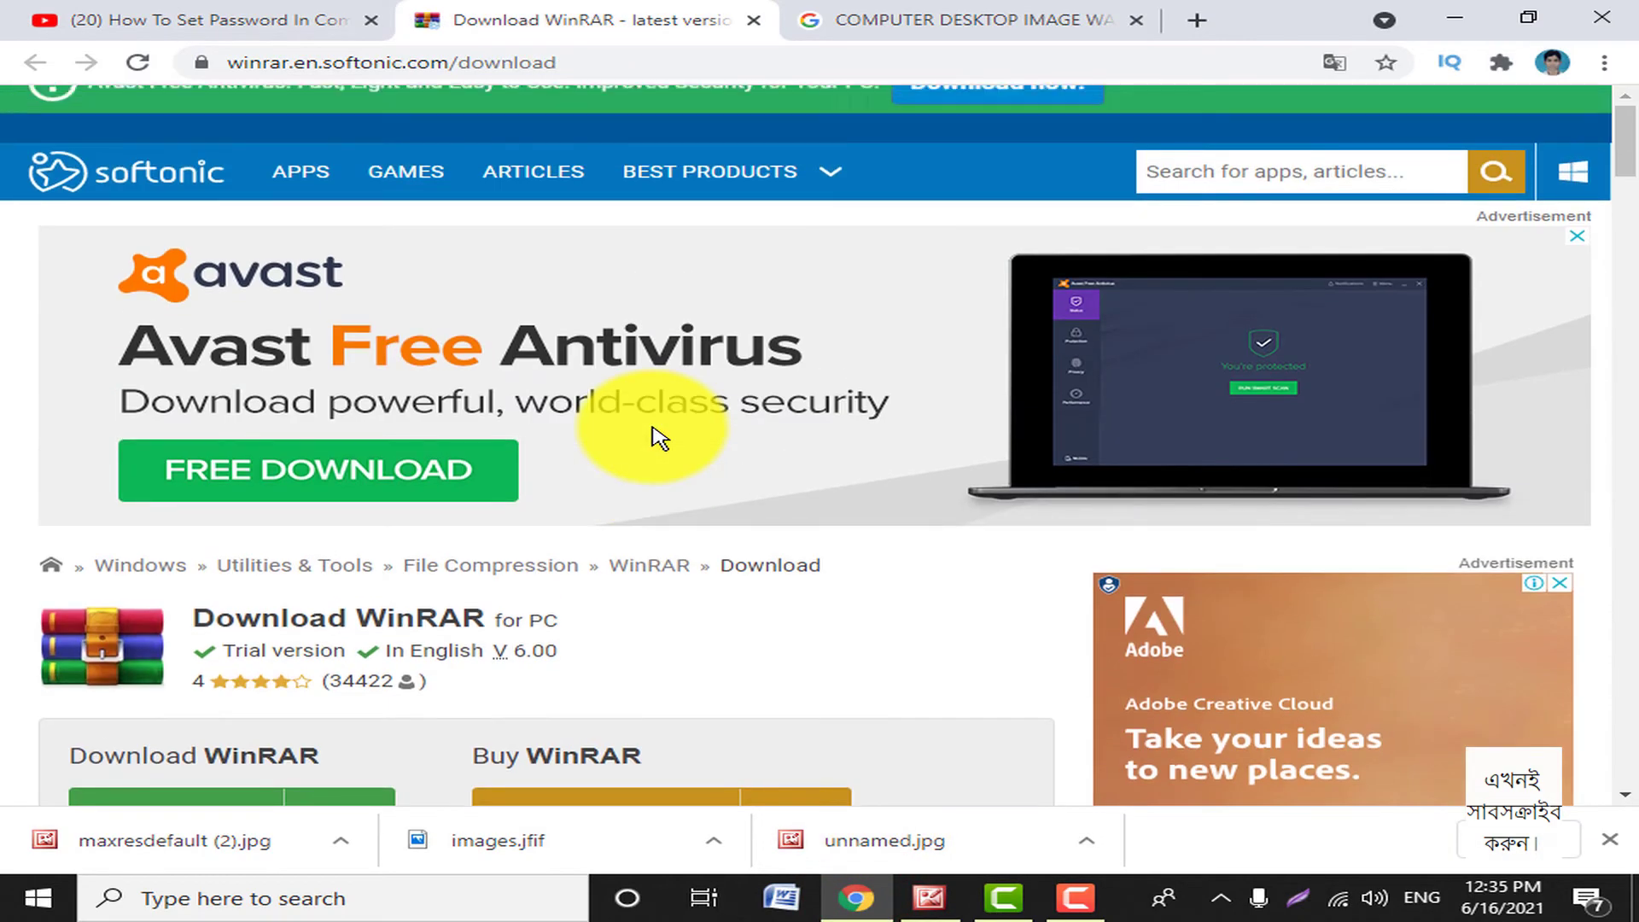
scroll(1085, 550, down, 3)
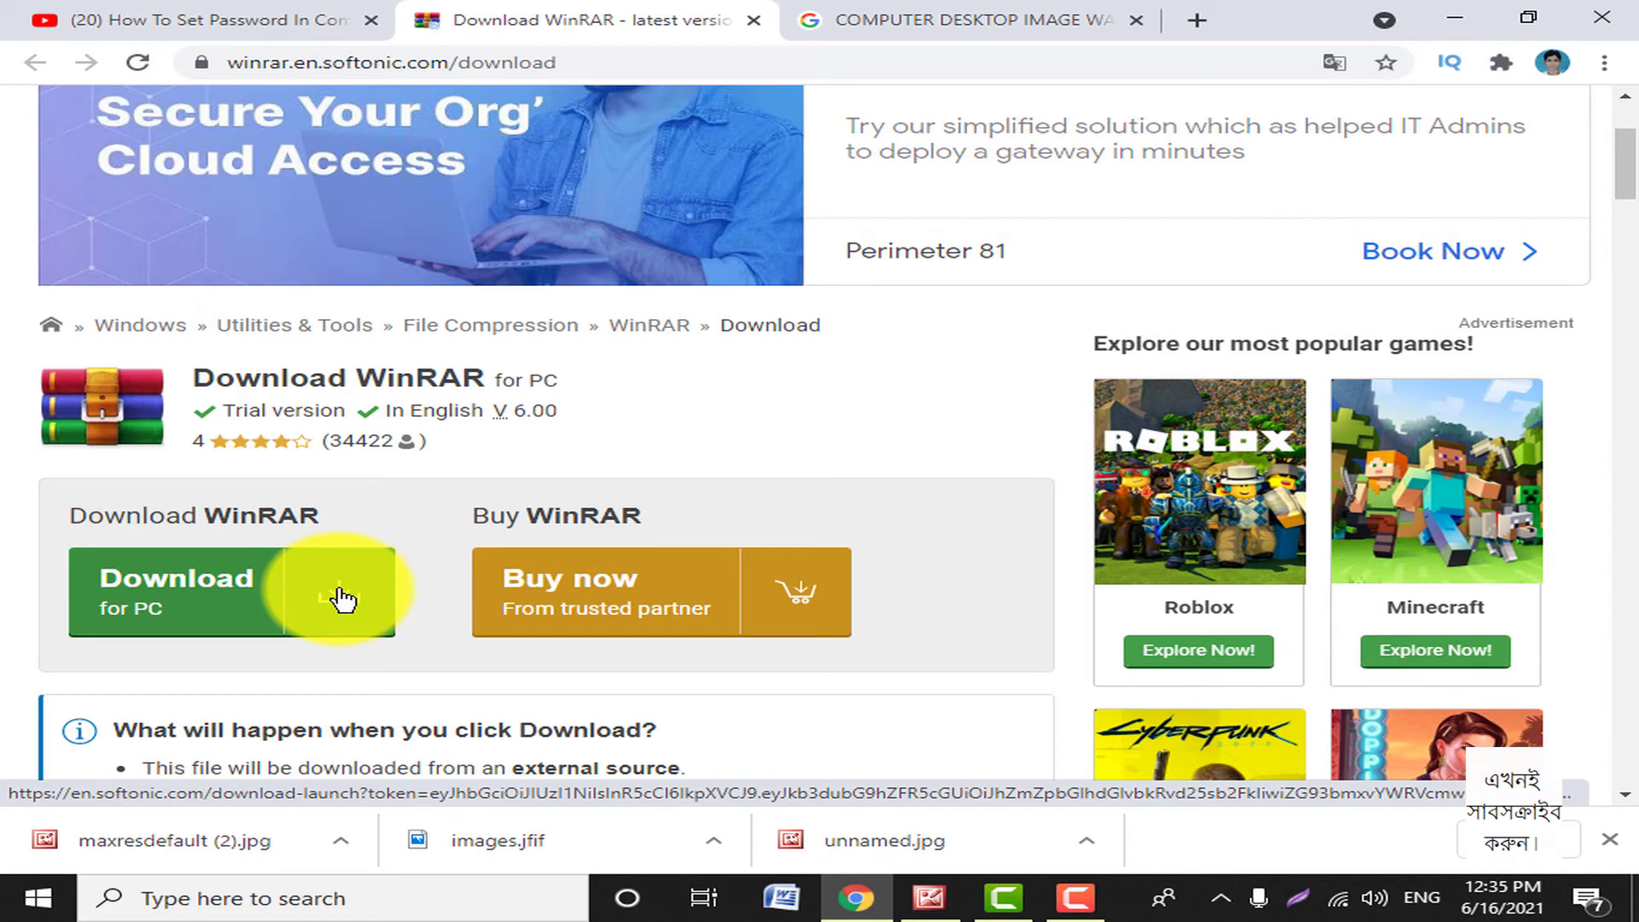
click(1454, 21)
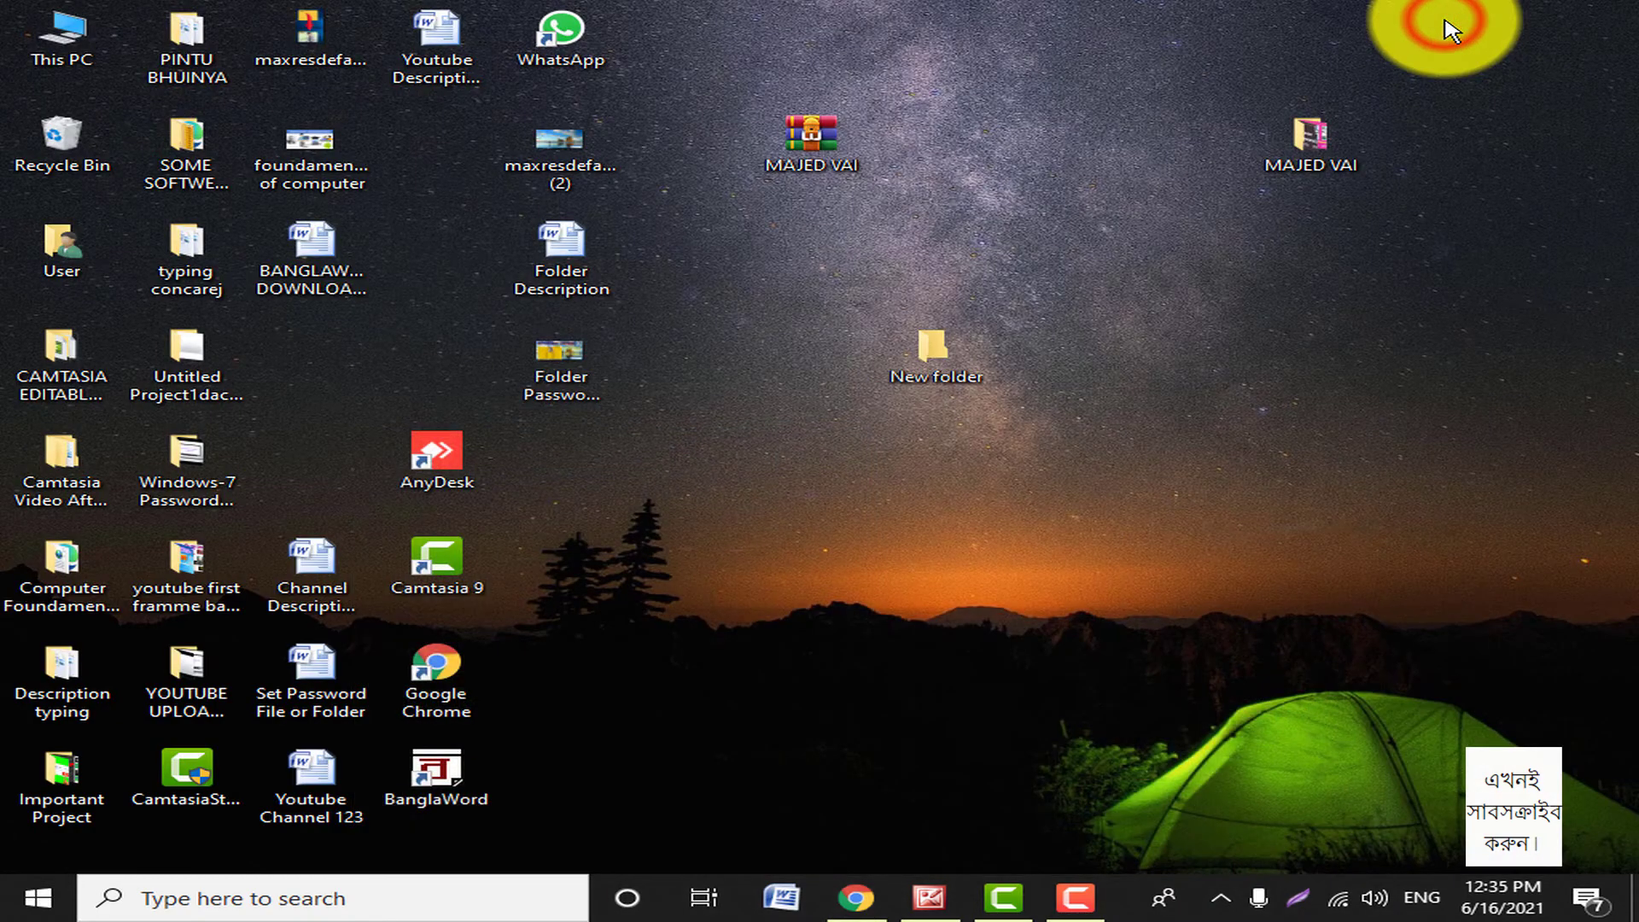
Go to Downloads through This PC and select the wrar600 (1) installer.
double_click(75, 51)
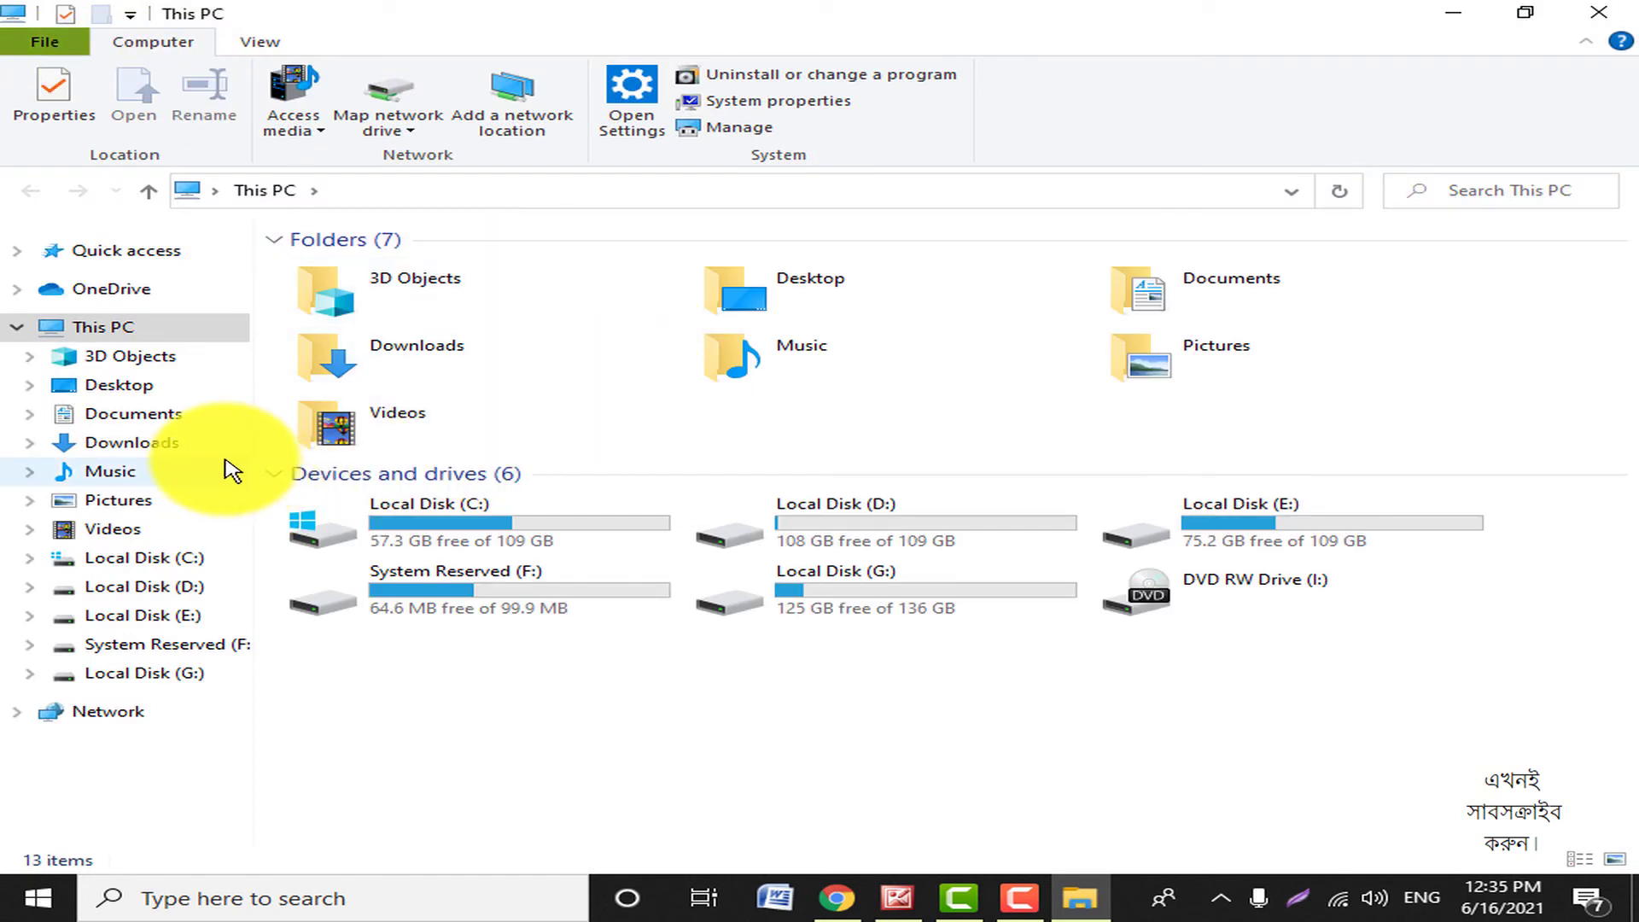
click(162, 452)
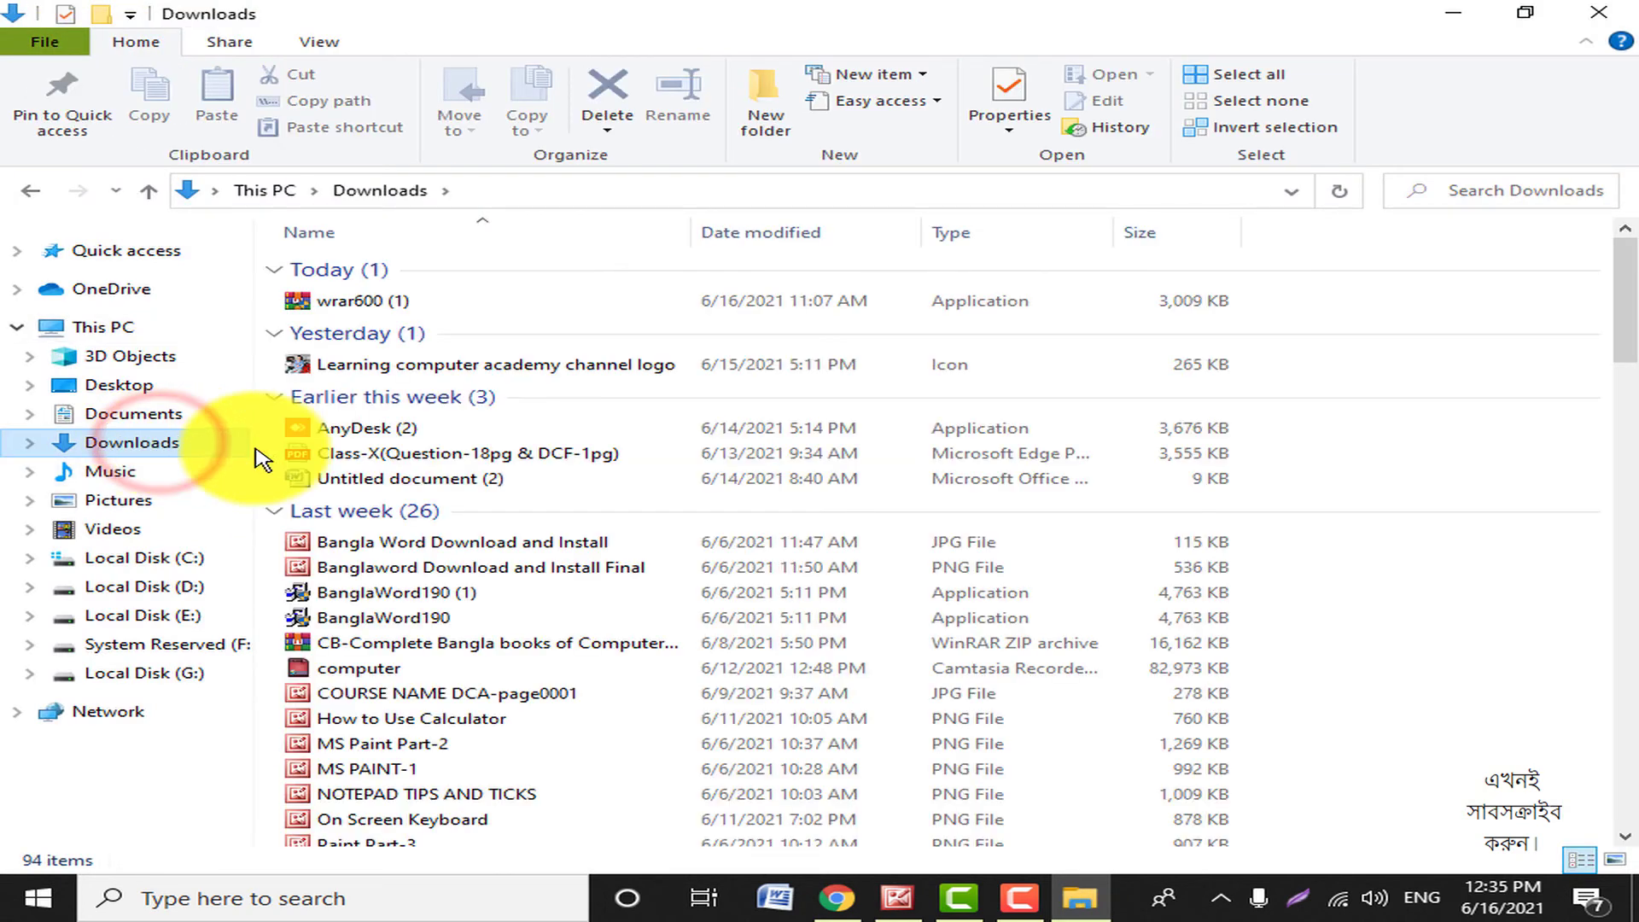
click(373, 307)
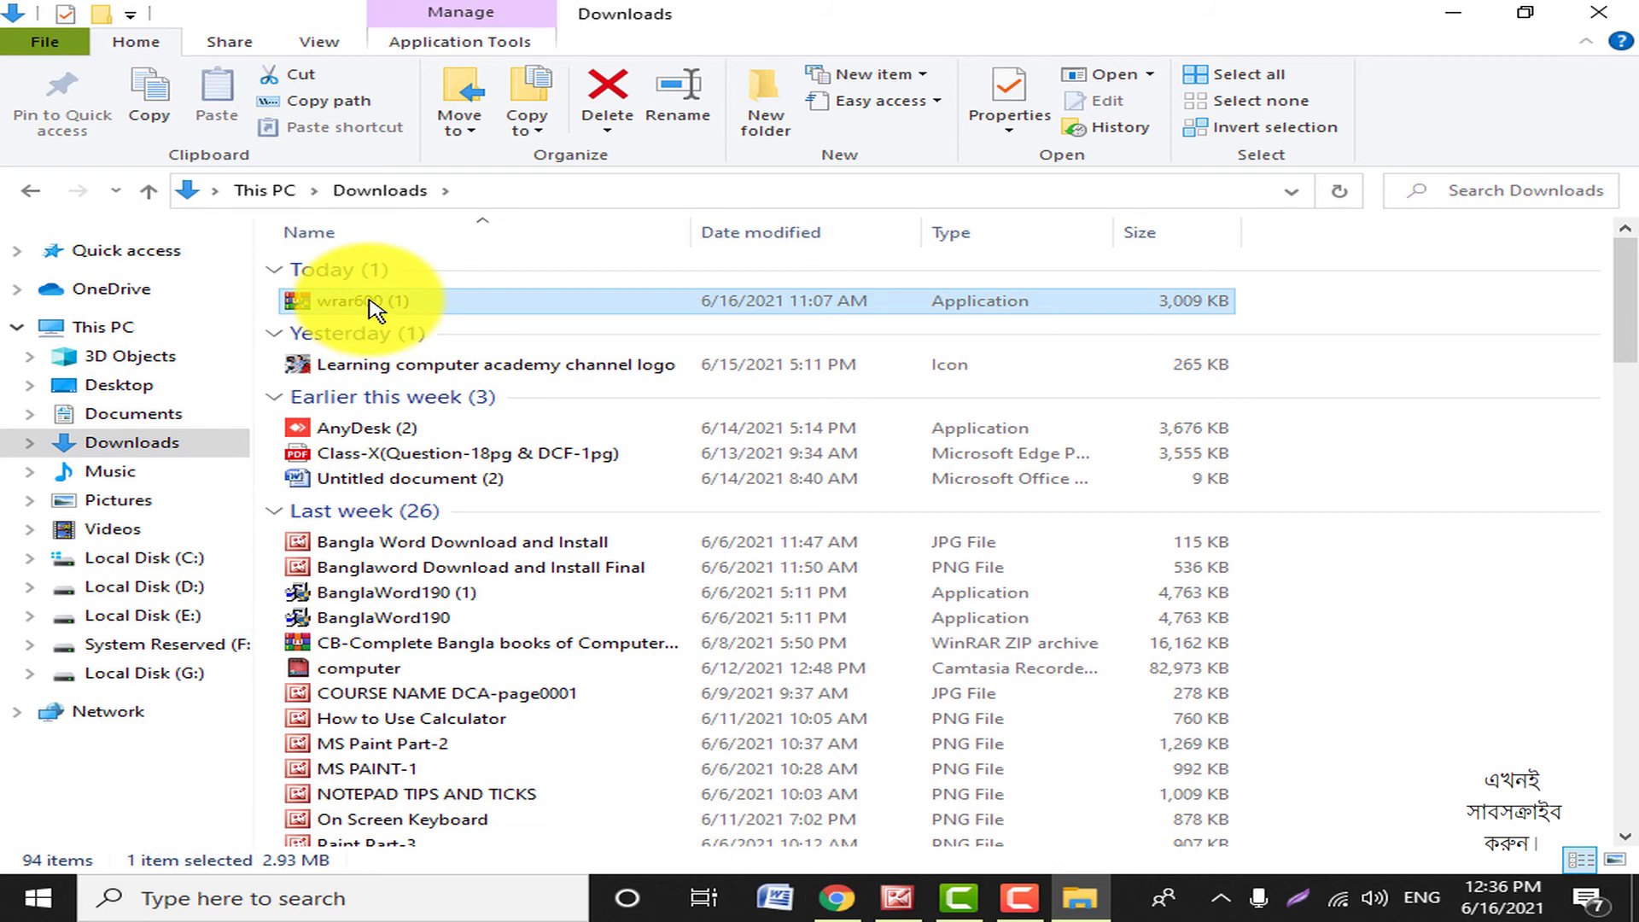